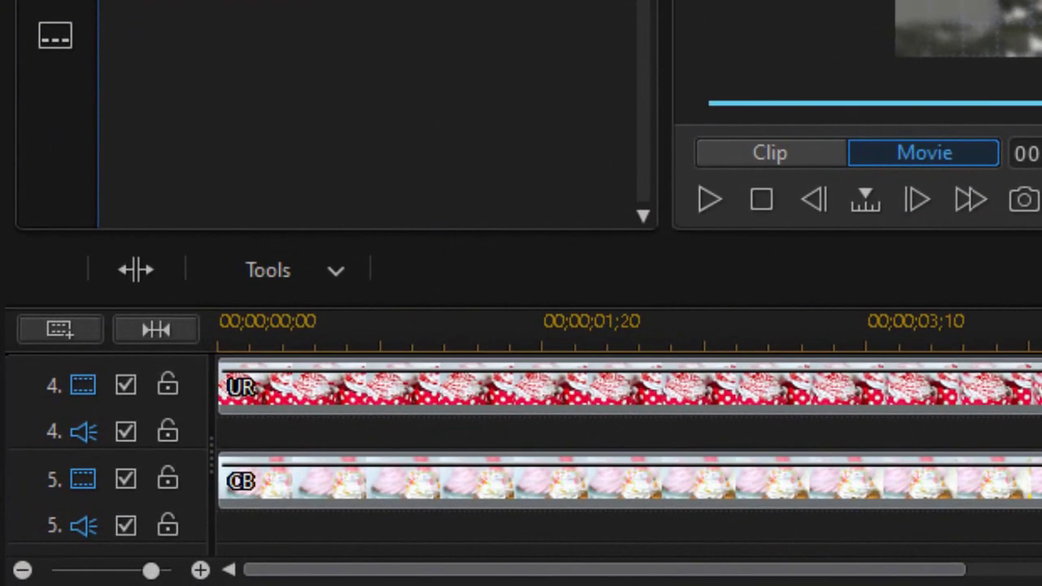
pyautogui.scroll(-1, 521, 448)
# Step: Move the CB clip down onto track 7 and place the playhead near 00;00;02;09
pyautogui.scroll(1, 525, 454)
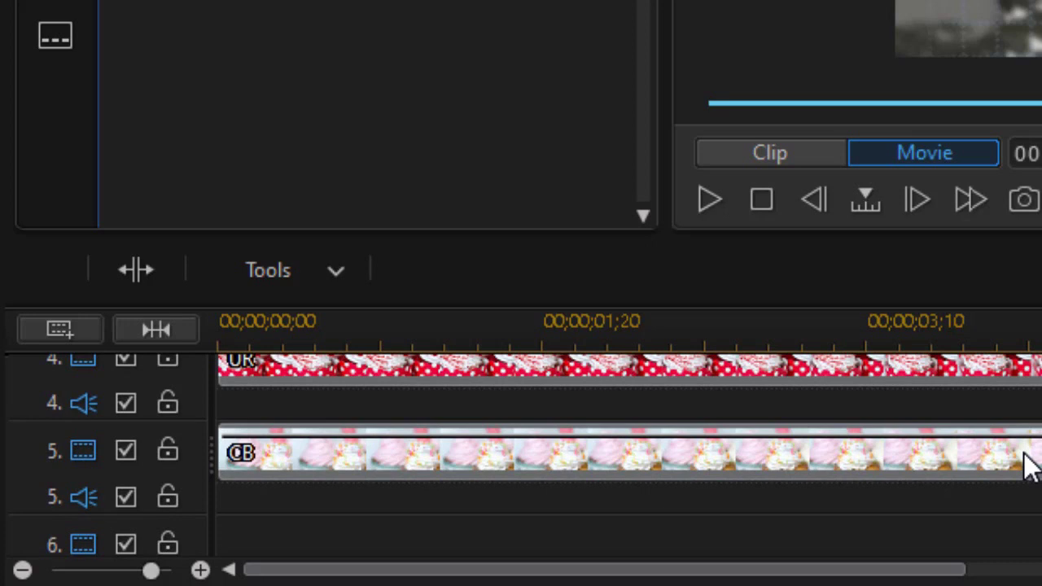
pyautogui.moveTo(1029, 468); pyautogui.dragTo(981, 525)
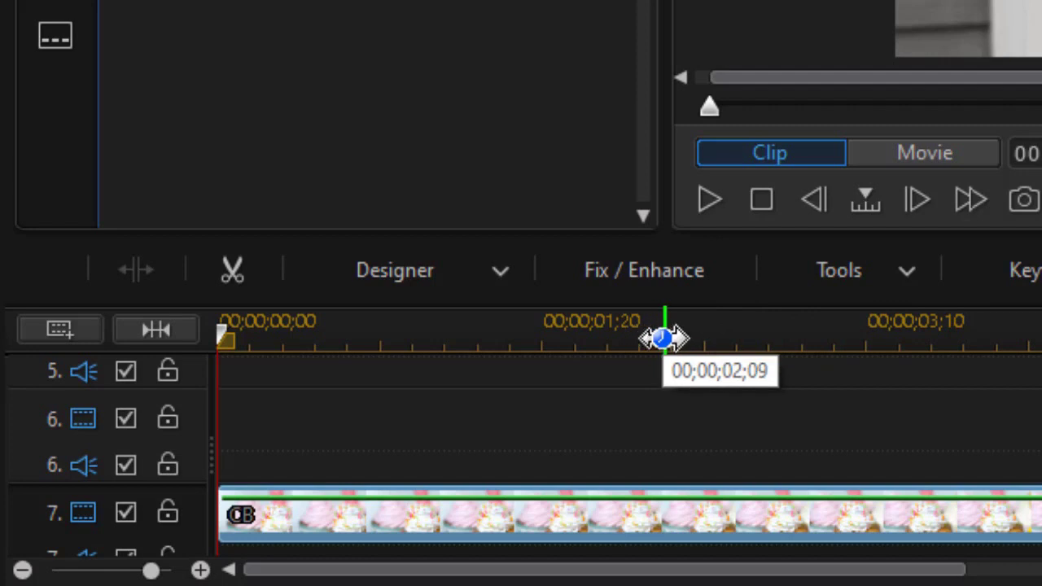
pyautogui.click(665, 337)
# Step: Add a timeline marker with the note '2 videos' at 00;00;02;13
pyautogui.moveTo(682, 346)
pyautogui.mouseDown()
pyautogui.moveTo(677, 358)
pyautogui.moveTo(686, 337)
pyautogui.moveTo(711, 328)
pyautogui.mouseUp()
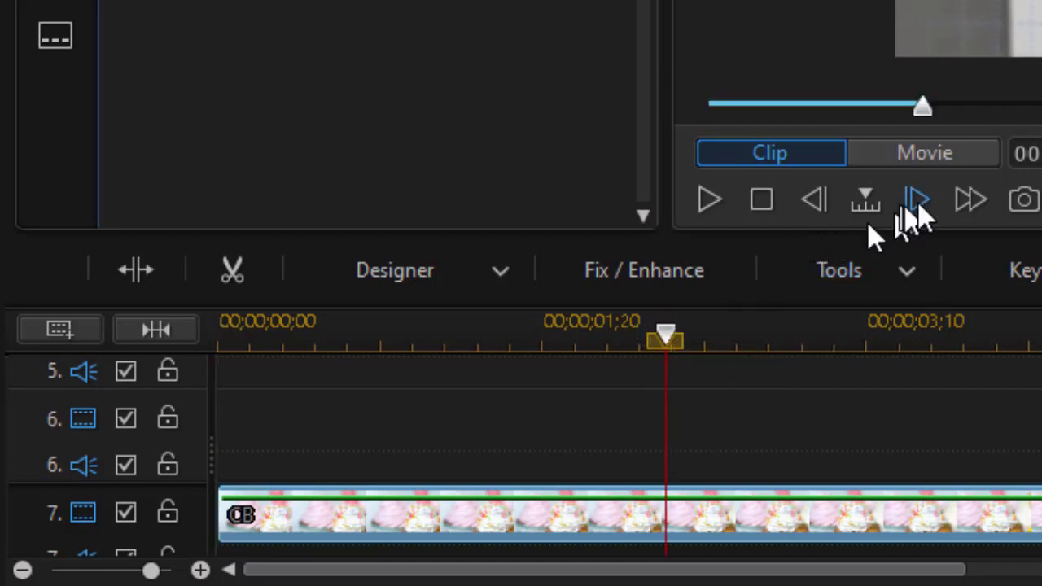
pyautogui.click(916, 200)
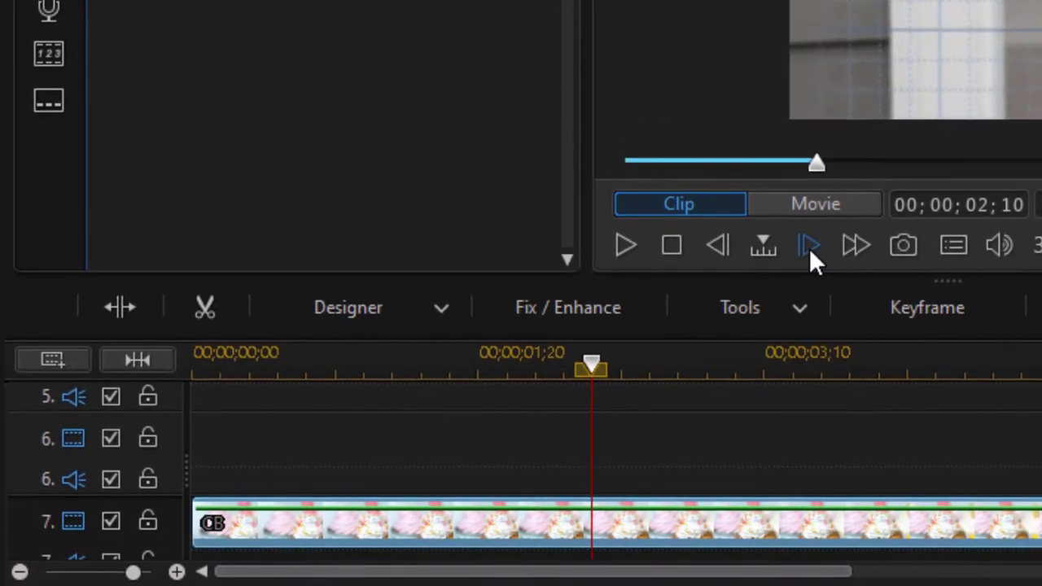
pyautogui.click(809, 249)
pyautogui.click(809, 248)
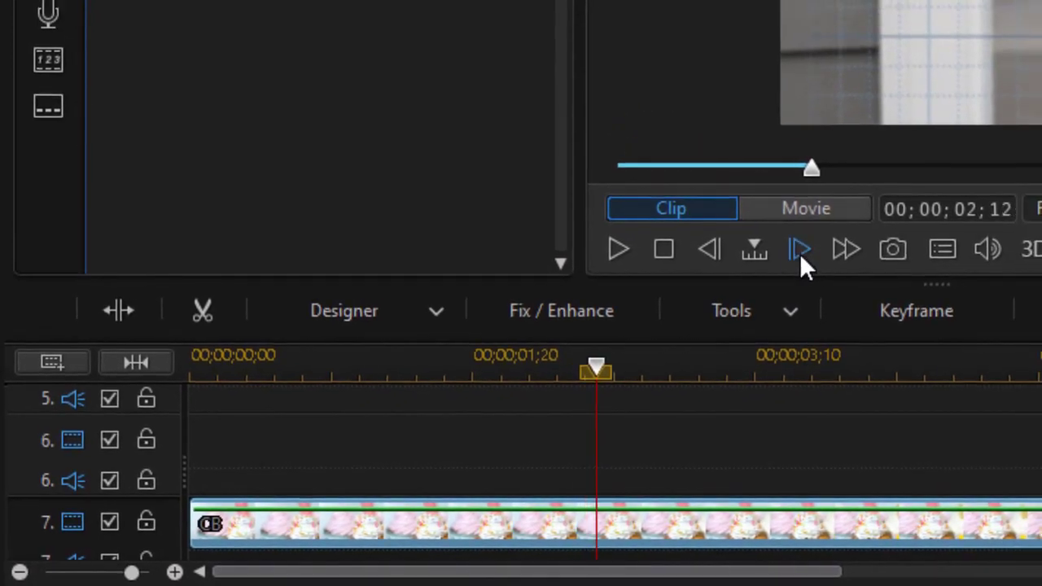
pyautogui.click(806, 249)
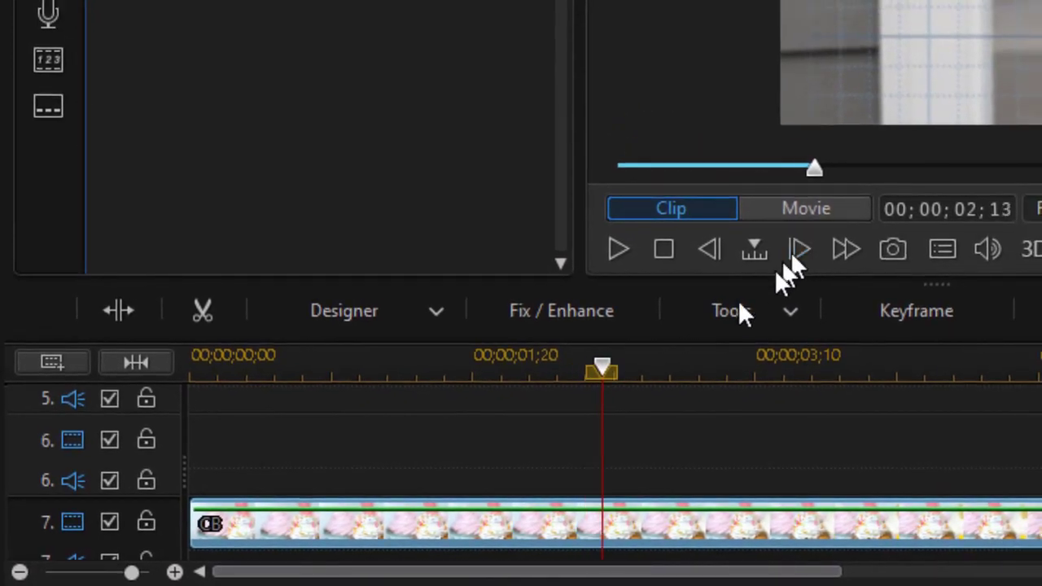
pyautogui.rightClick(603, 367)
pyautogui.click(729, 382)
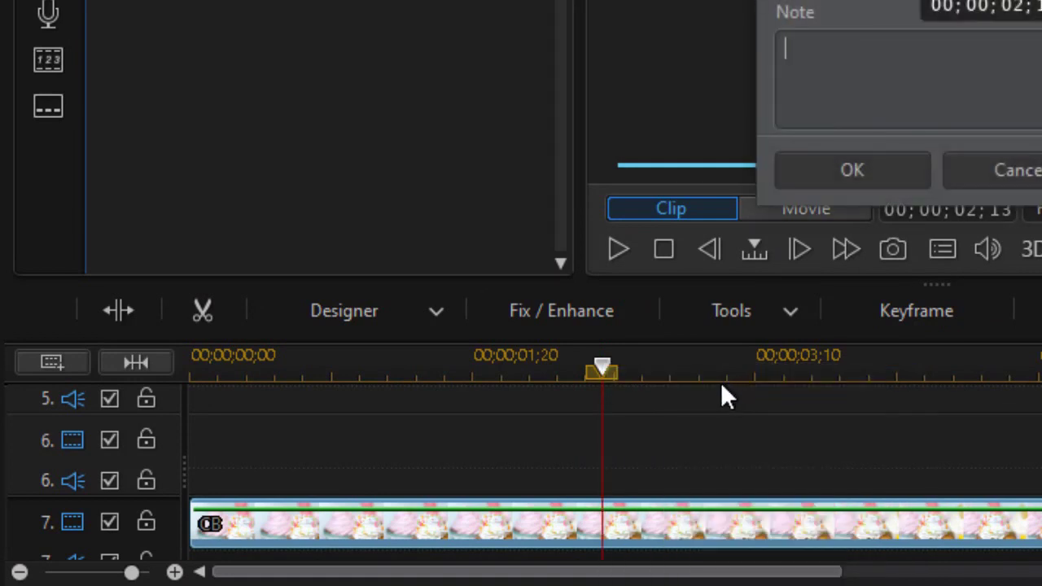
pyautogui.write('2 videos')
pyautogui.press('Return')
pyautogui.click(820, 169)
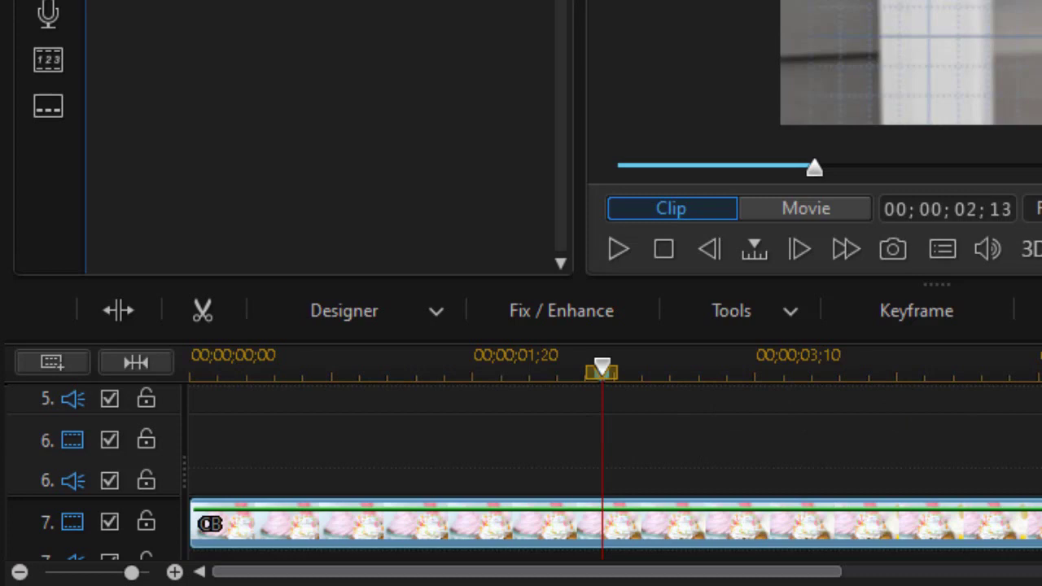
pyautogui.scroll(3, 521, 472)
# Step: Enlarge the preview area, then place LR on track 6 and LL on track 5 at 00;00;02;13
pyautogui.scroll(-2, 521, 472)
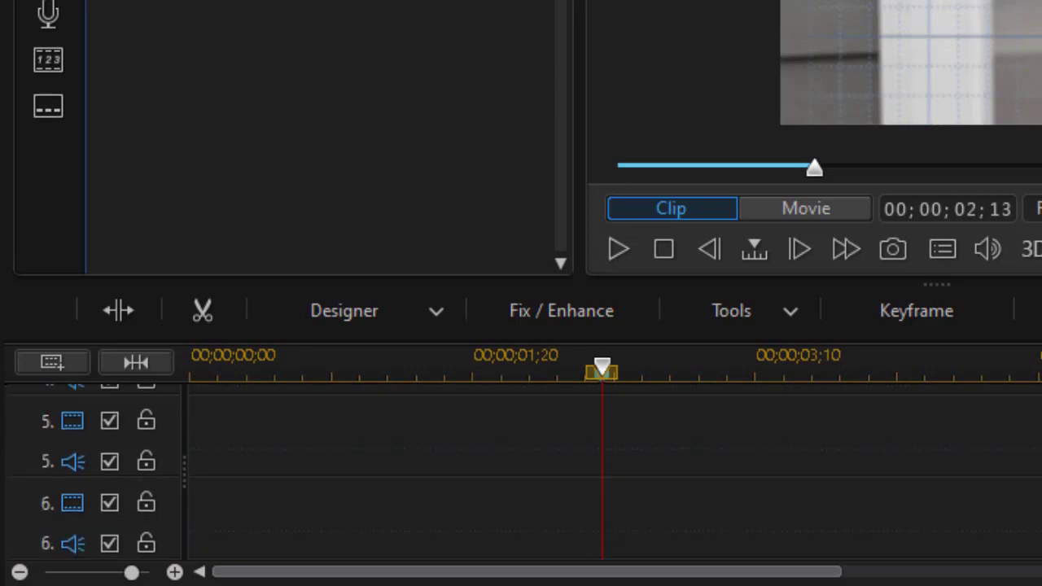
pyautogui.moveTo(945, 281); pyautogui.dragTo(942, 232)
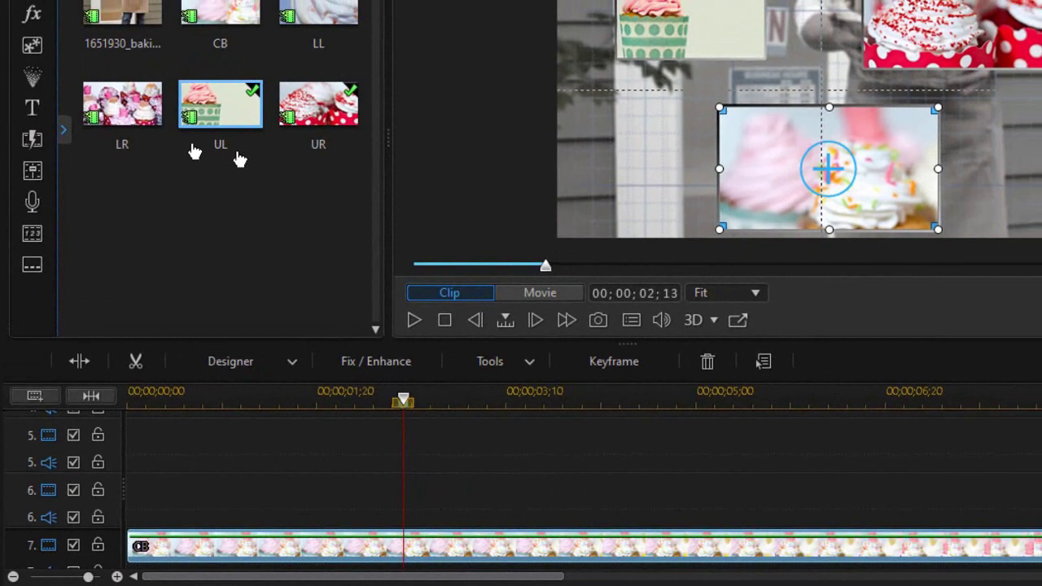
pyautogui.click(124, 119)
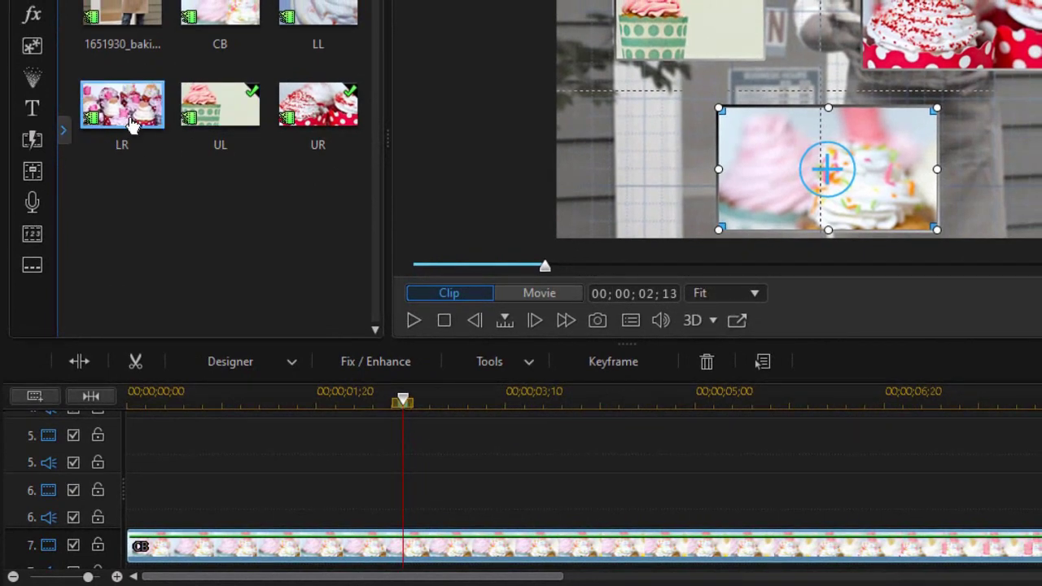
pyautogui.moveTo(124, 120); pyautogui.dragTo(402, 490)
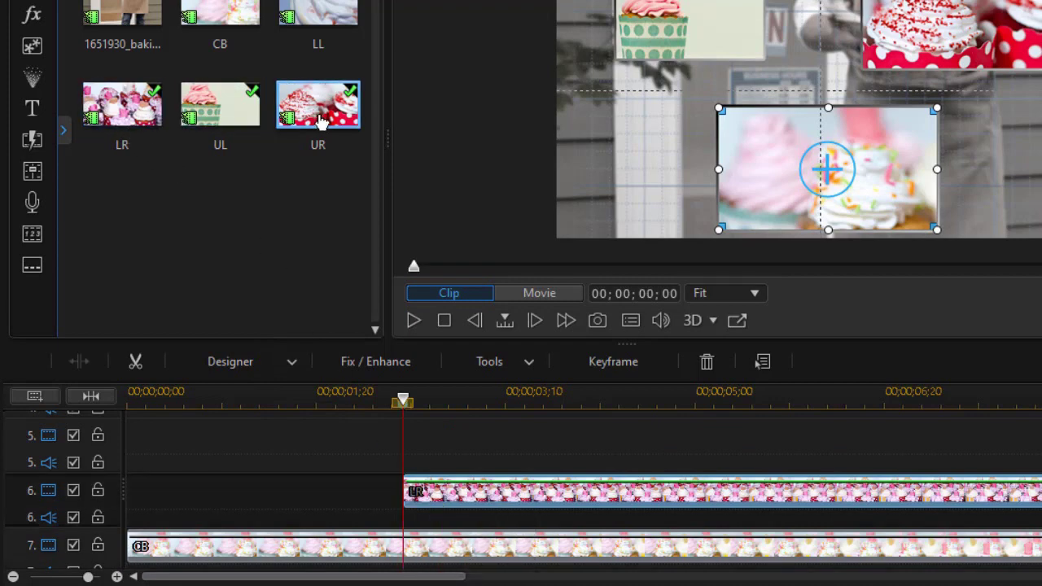
pyautogui.moveTo(326, 8); pyautogui.dragTo(407, 450)
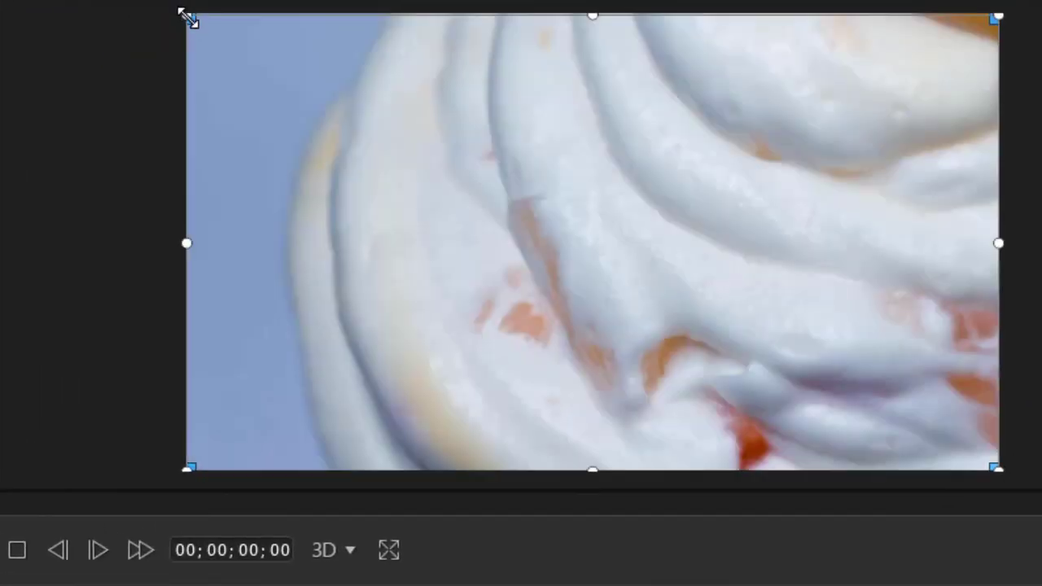
# Step: Shrink the LL cream clip and centre it over the lower cupcake window, leaving LR unchanged
pyautogui.moveTo(186, 15); pyautogui.dragTo(766, 351)
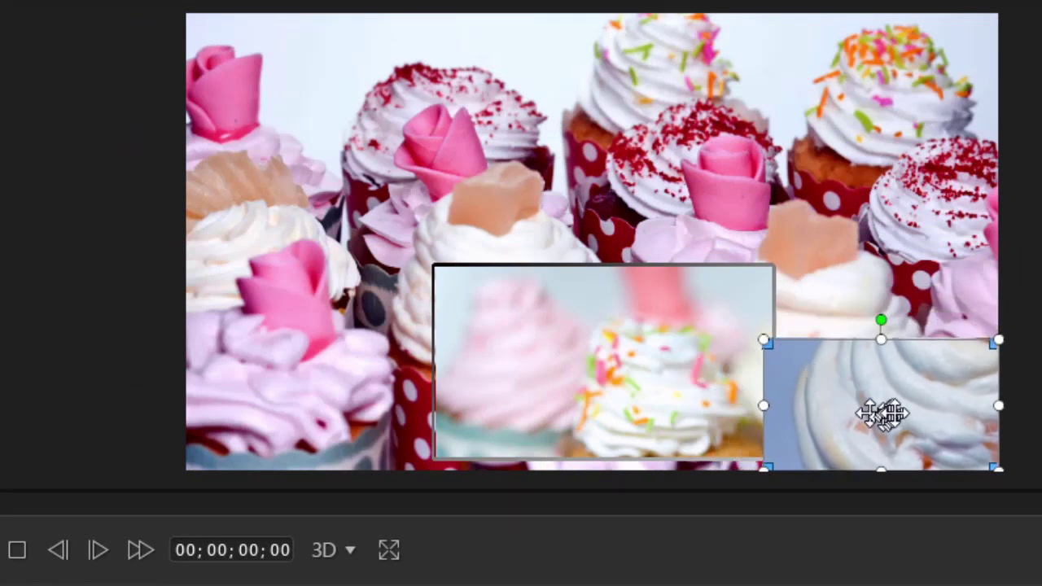
pyautogui.moveTo(879, 415); pyautogui.dragTo(618, 367)
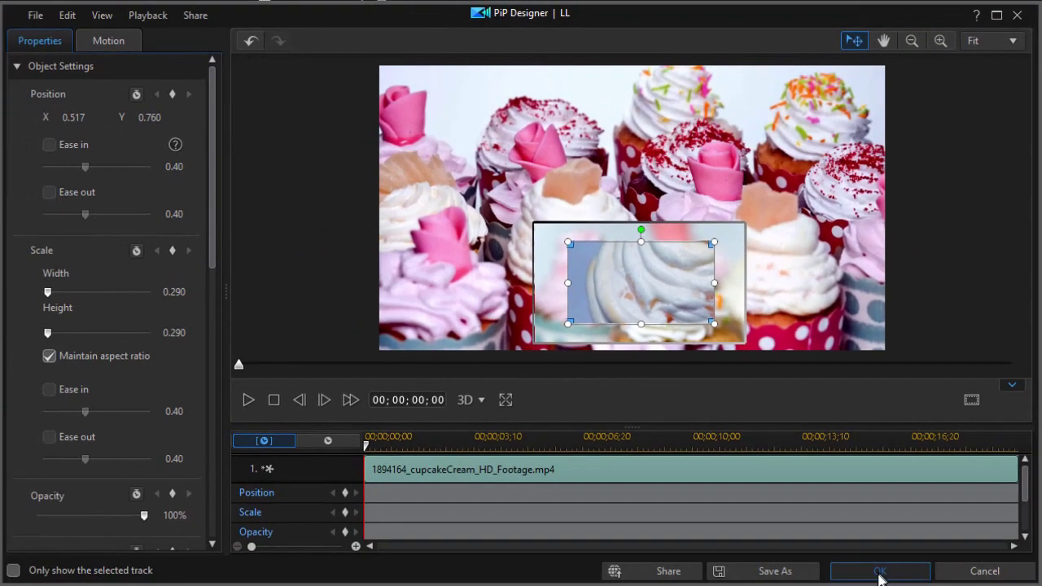
pyautogui.click(874, 572)
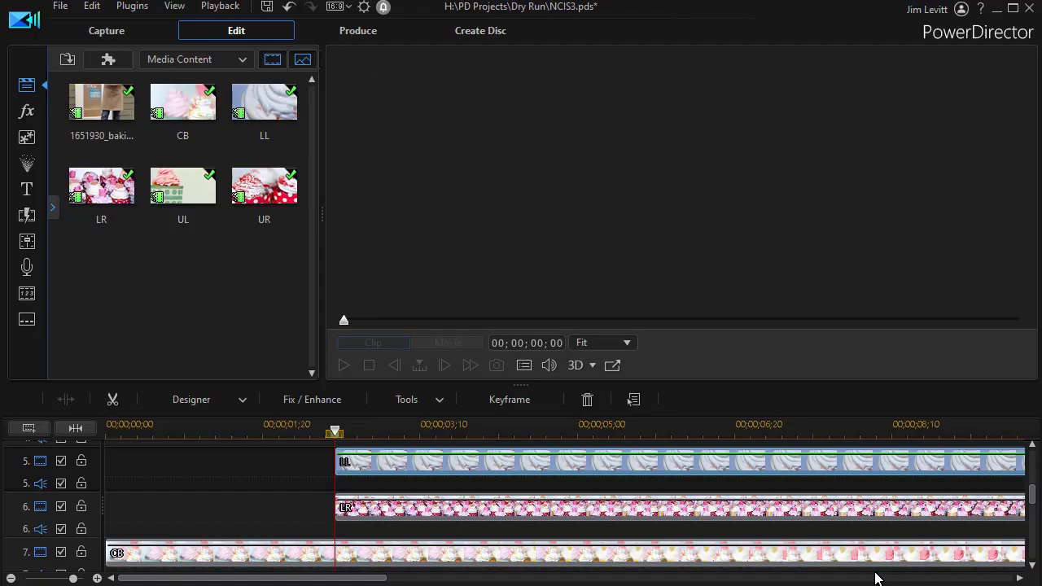
pyautogui.doubleClick(697, 511)
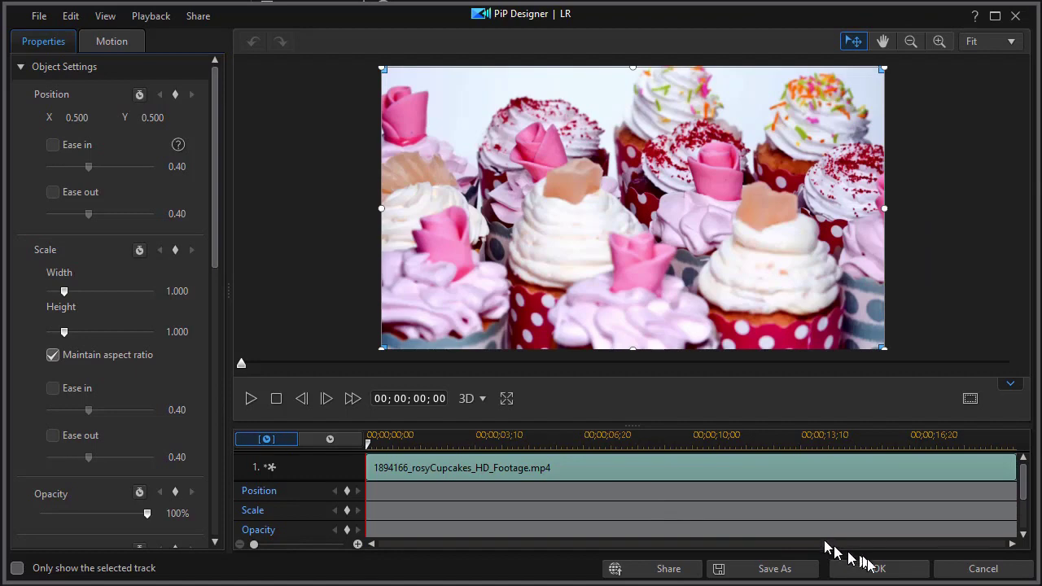
pyautogui.click(981, 568)
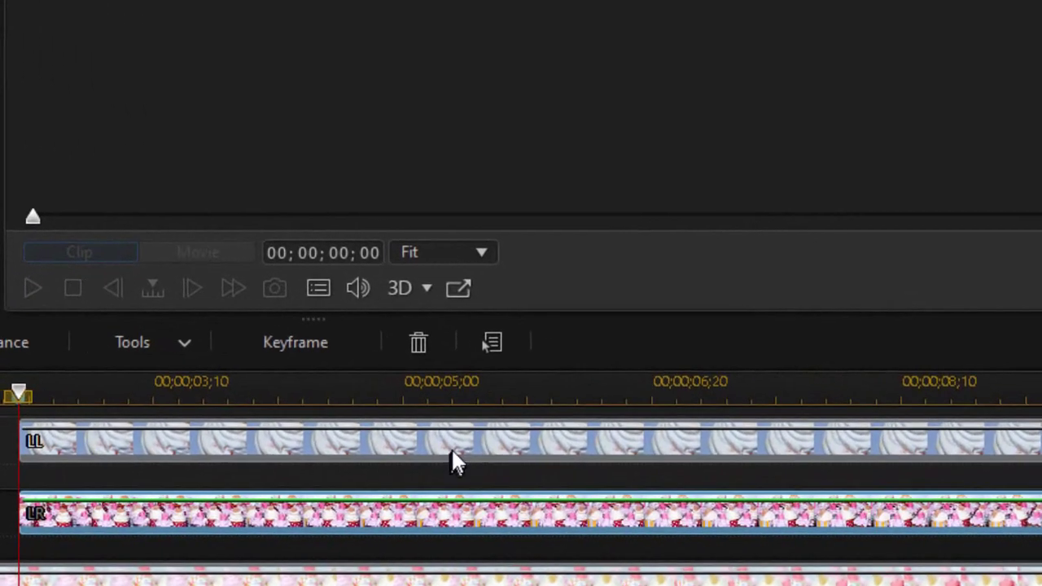
# Step: Copy the LL clip's keyframe attributes
pyautogui.click(449, 449)
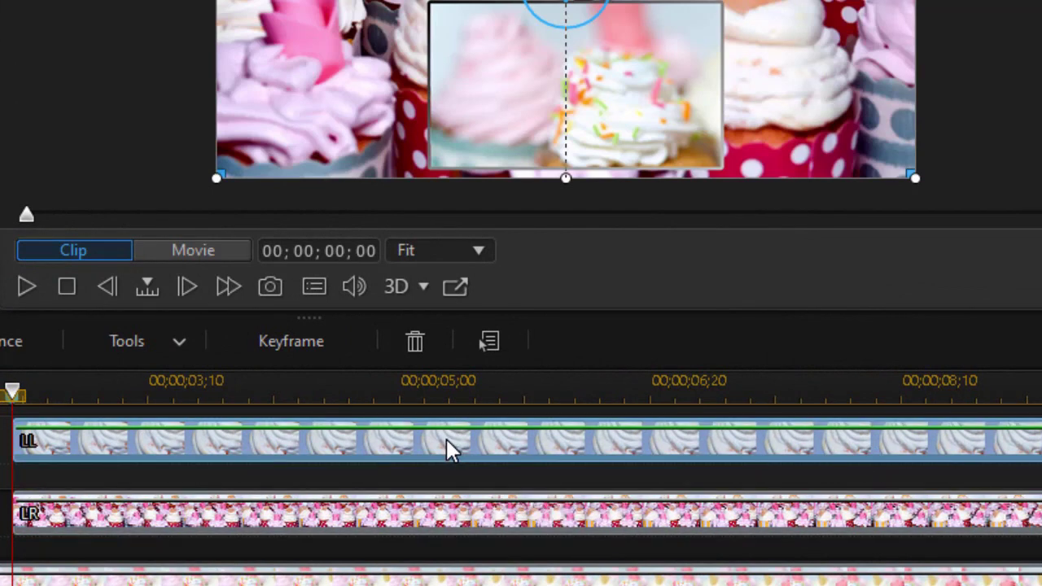
pyautogui.rightClick(446, 439)
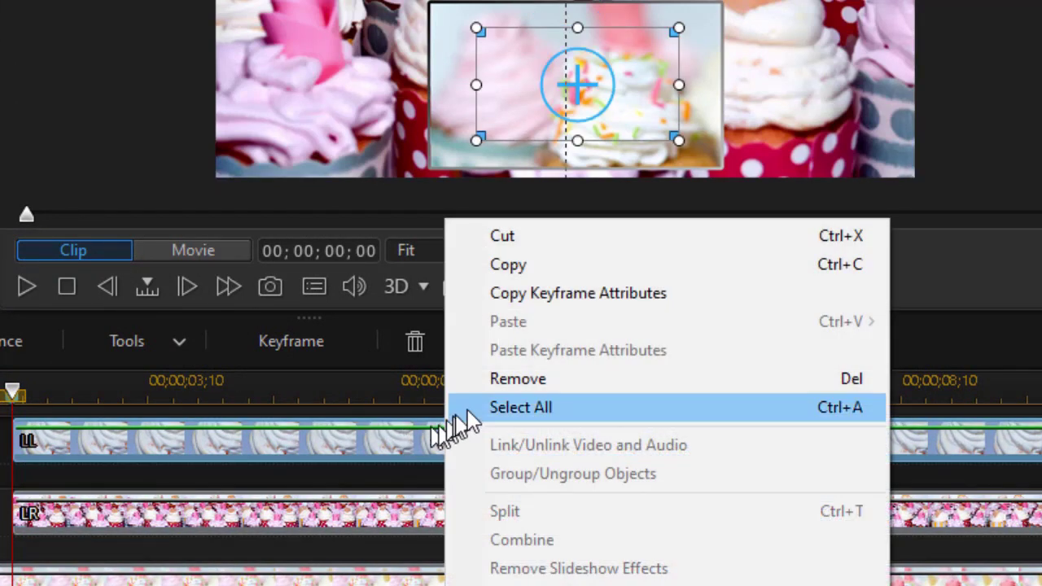
pyautogui.click(619, 294)
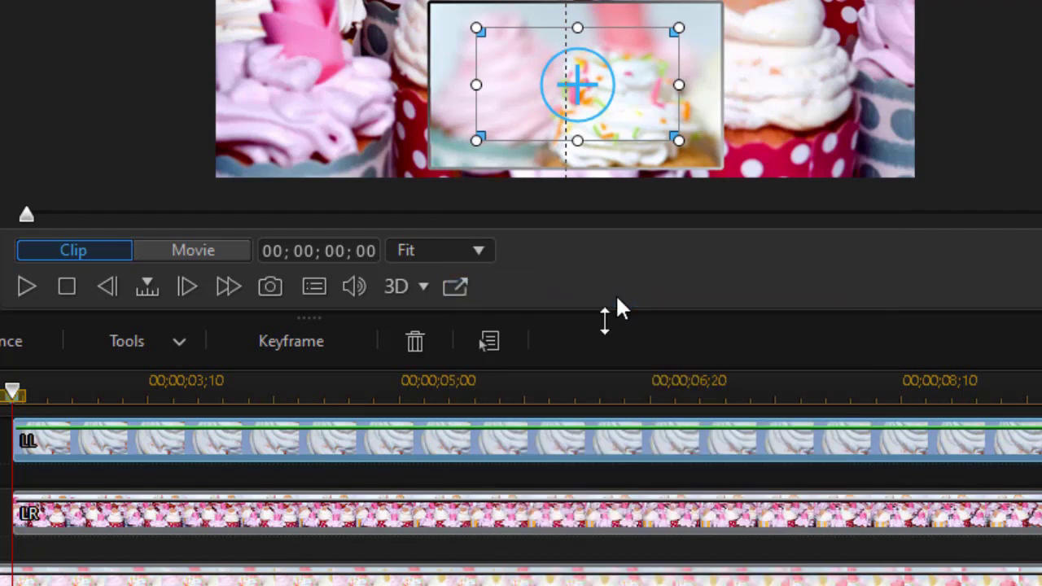
# Step: Paste the keyframe attributes onto the LR clip, replacing its existing keyframe settings
pyautogui.click(577, 518)
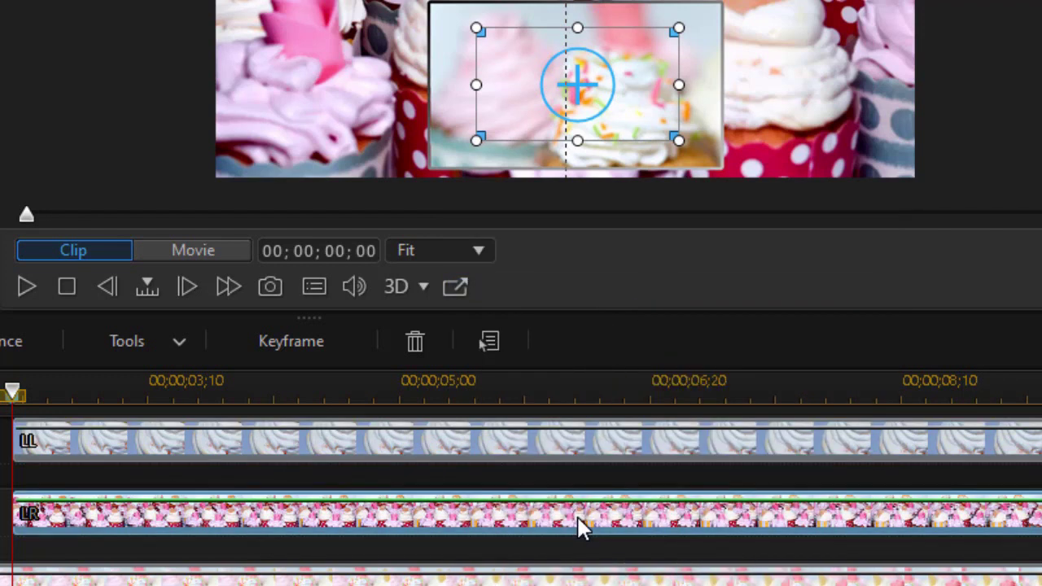
pyautogui.click(579, 525)
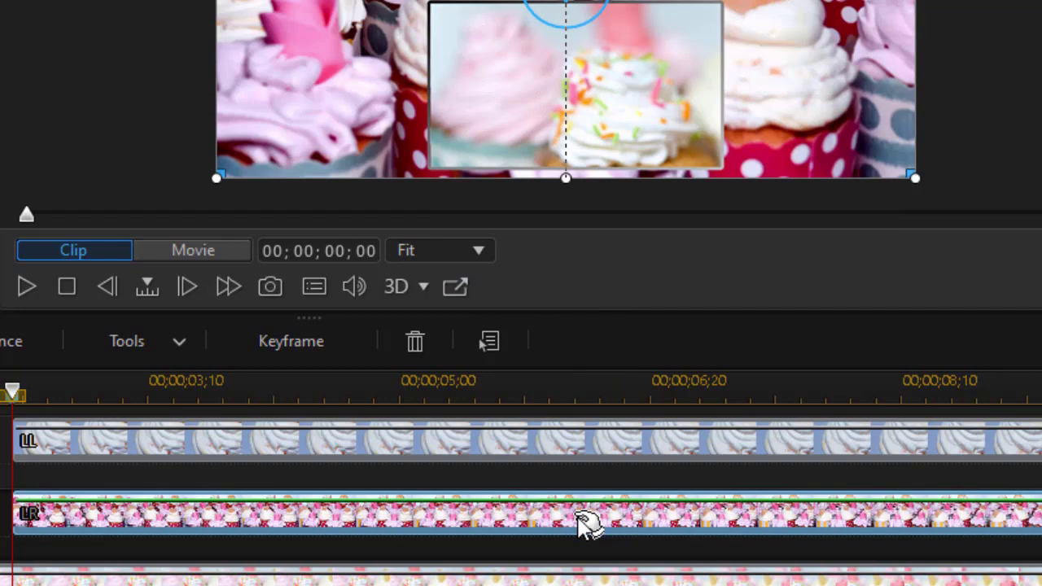
pyautogui.rightClick(579, 521)
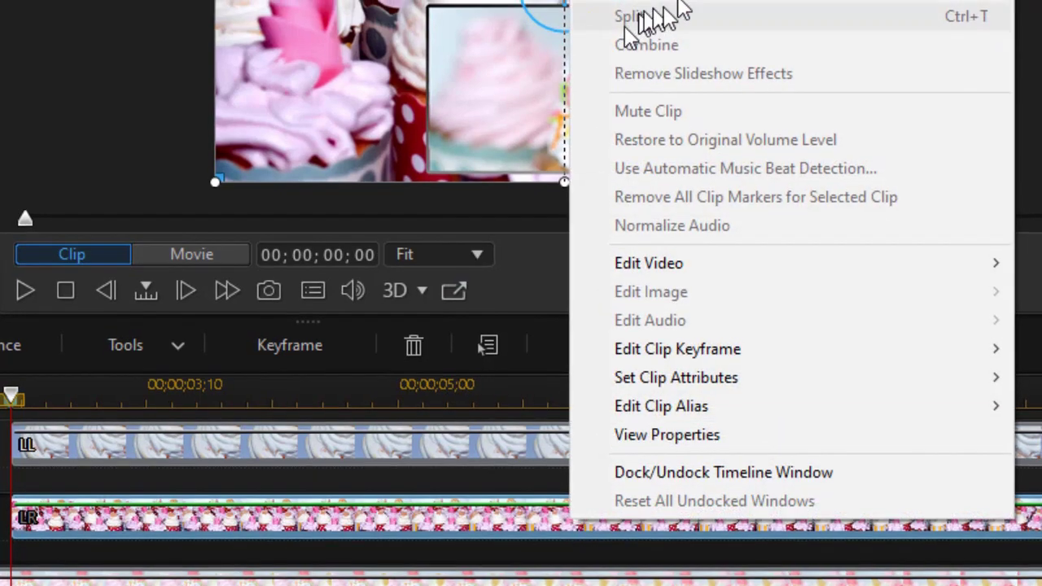
pyautogui.click(640, 51)
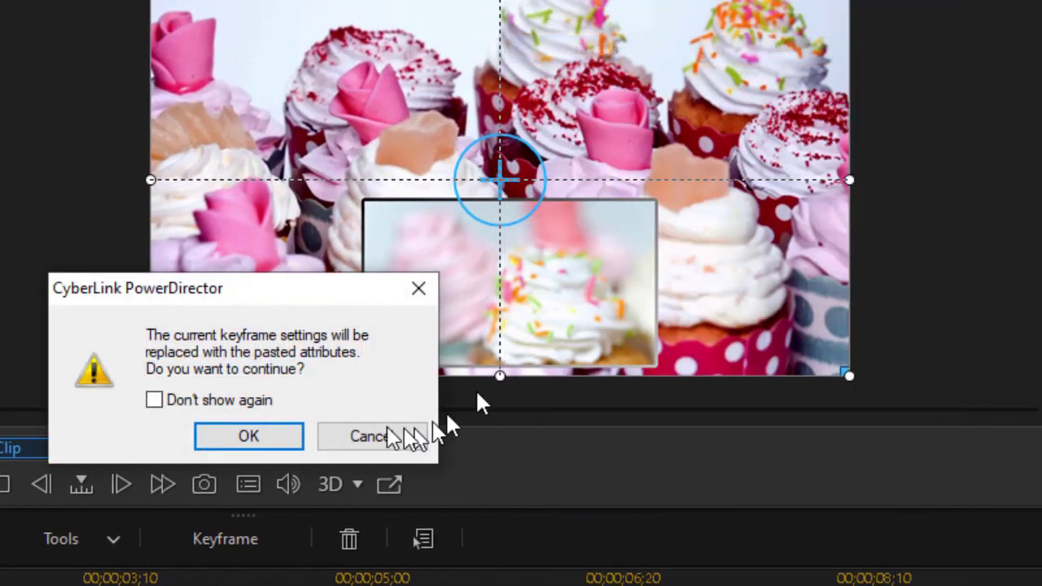
pyautogui.click(261, 436)
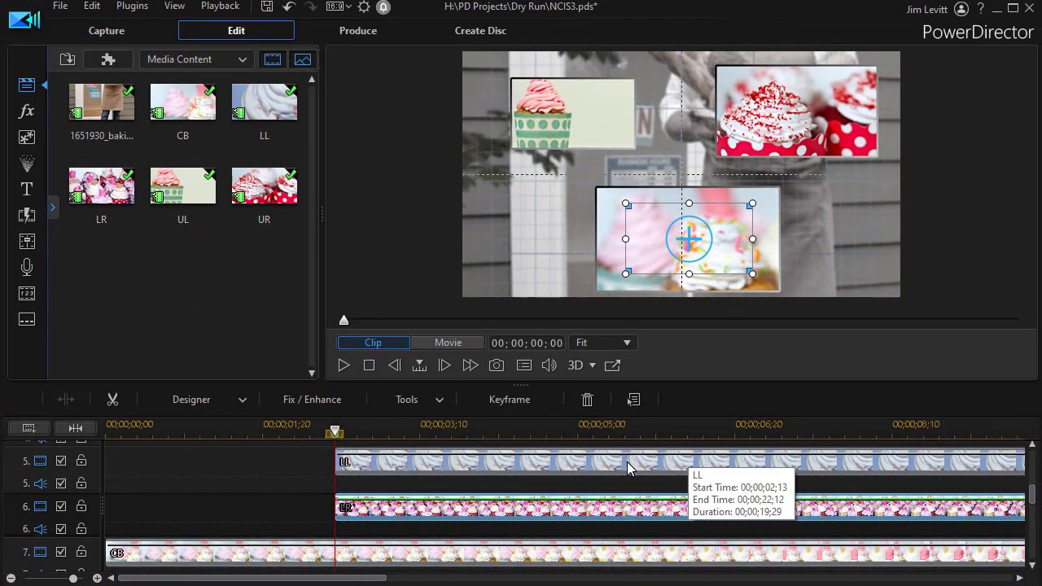
pyautogui.click(631, 464)
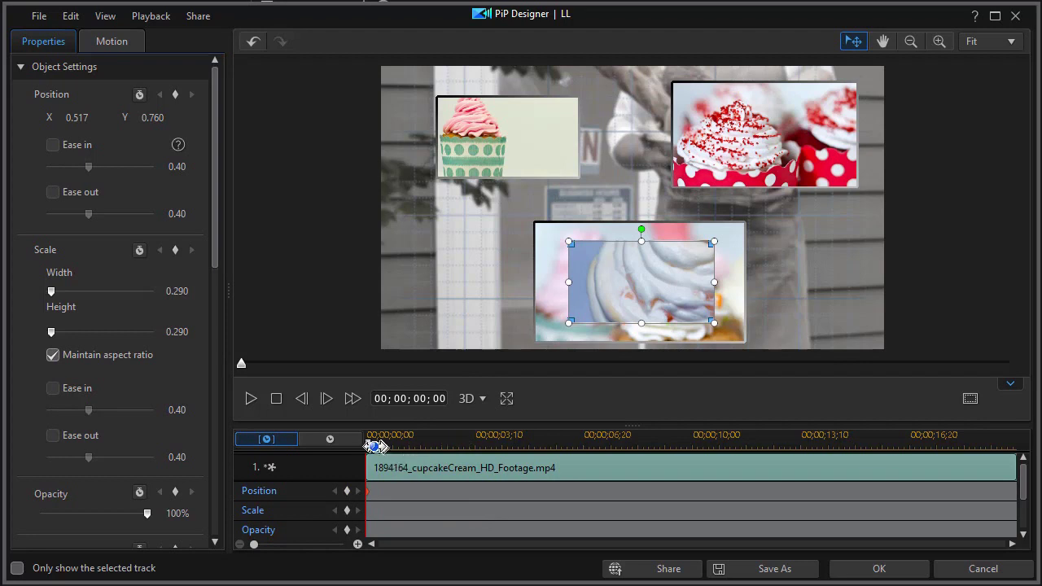
# Step: Keyframe the LL clip sliding left from X 0.517 to 0.145 by 00;00;00;21
pyautogui.moveTo(370, 448)
pyautogui.mouseDown()
pyautogui.moveTo(409, 448)
pyautogui.moveTo(388, 446)
pyautogui.mouseUp()
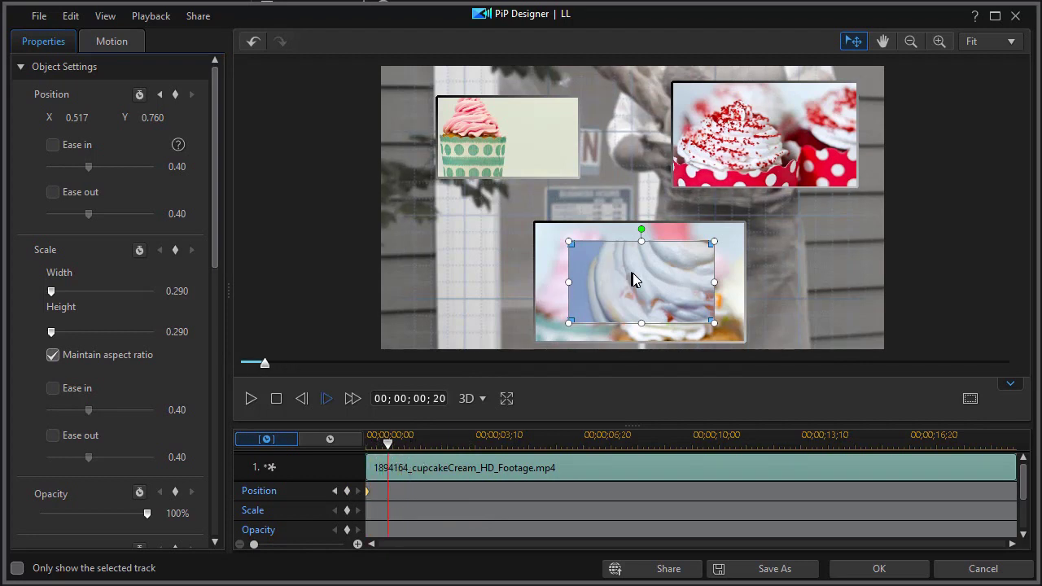
pyautogui.moveTo(619, 290); pyautogui.dragTo(455, 265)
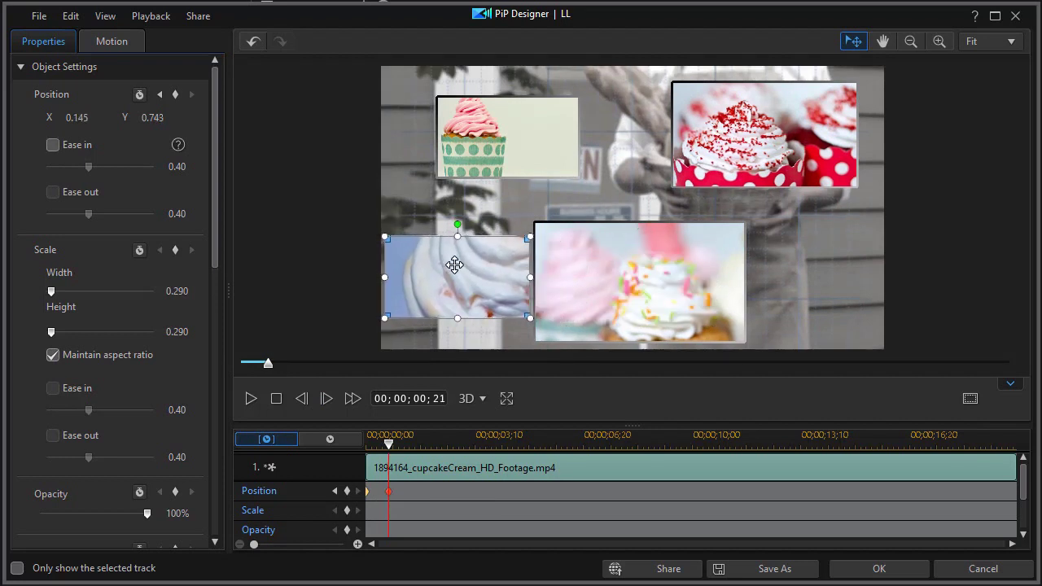
pyautogui.click(876, 570)
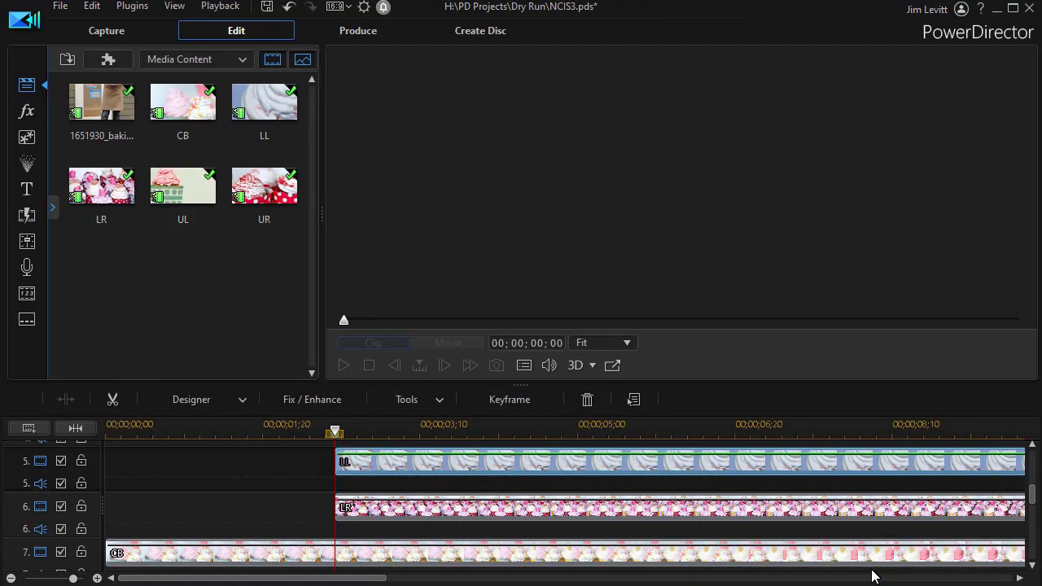
# Step: Keyframe the LR rosy cupcakes clip sliding right to the edge and shrinking slightly by 00;00;00;21
pyautogui.doubleClick(604, 510)
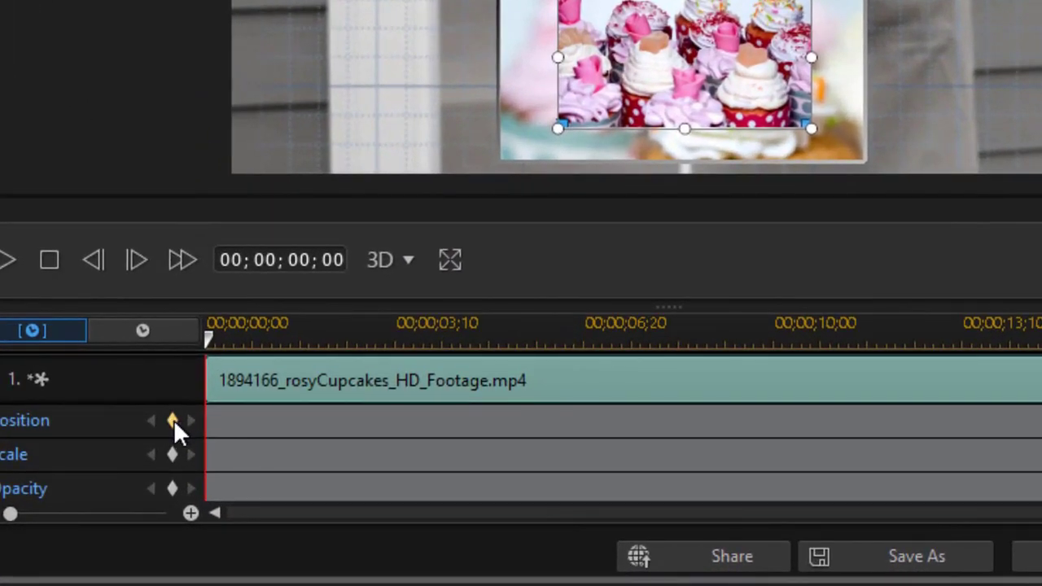
pyautogui.click(173, 420)
pyautogui.moveTo(210, 342); pyautogui.dragTo(243, 350)
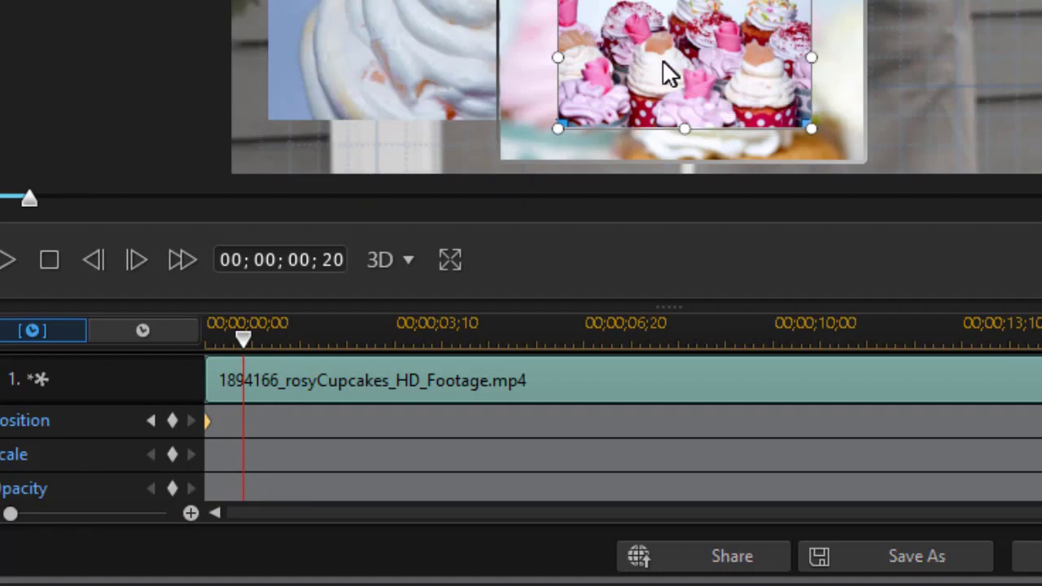
pyautogui.moveTo(667, 71); pyautogui.dragTo(996, 70)
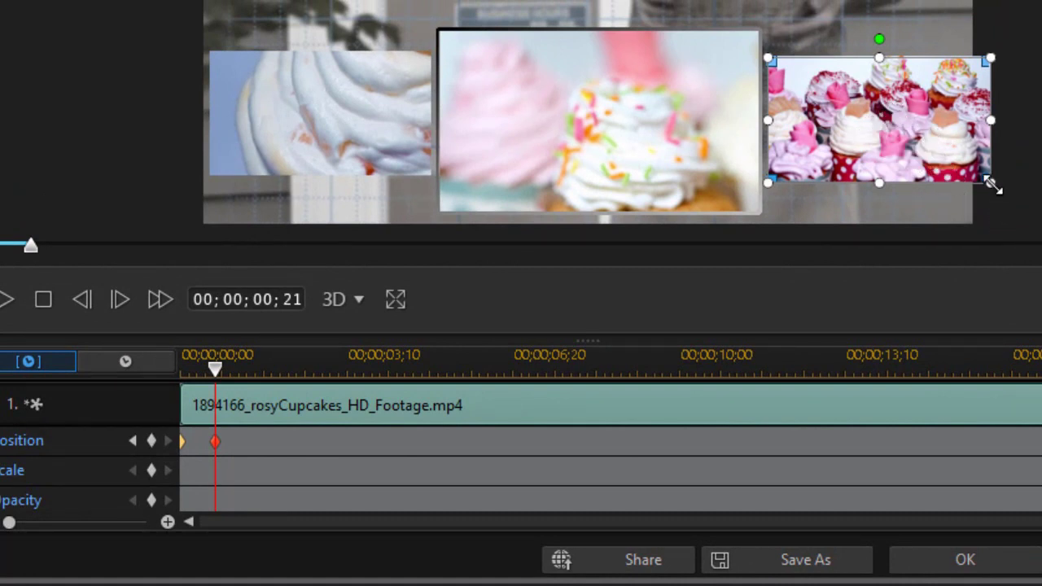
pyautogui.moveTo(989, 182); pyautogui.dragTo(961, 167)
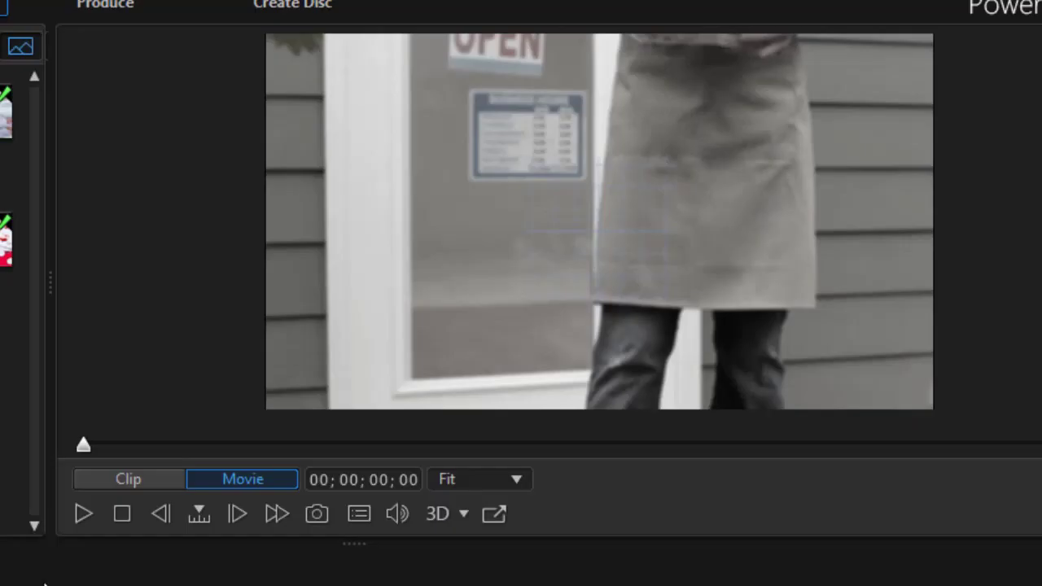
pyautogui.click(80, 516)
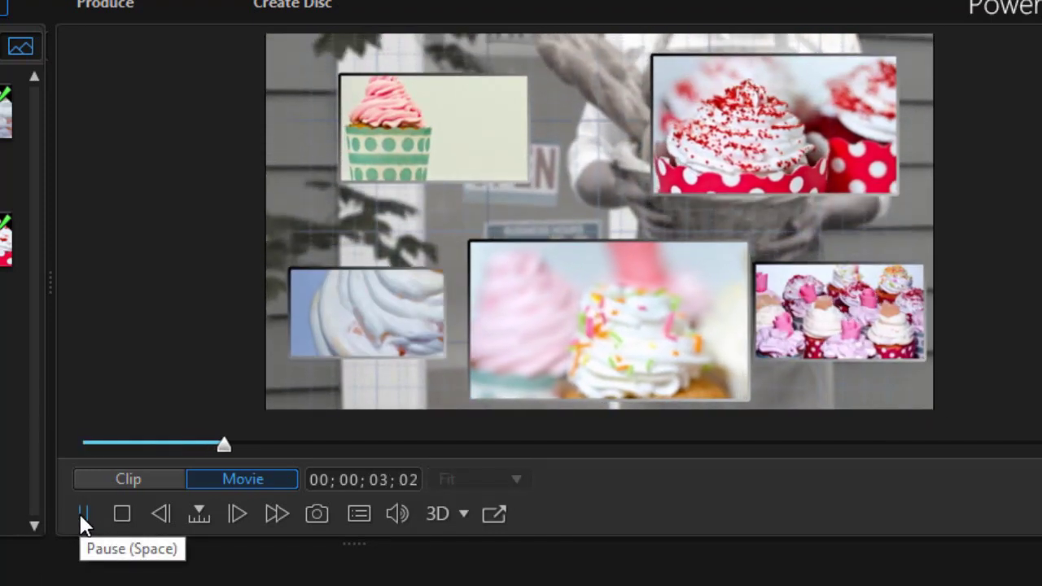
# Step: Pause the preview around 00;00;05;19 and select the LR clip
pyautogui.click(82, 518)
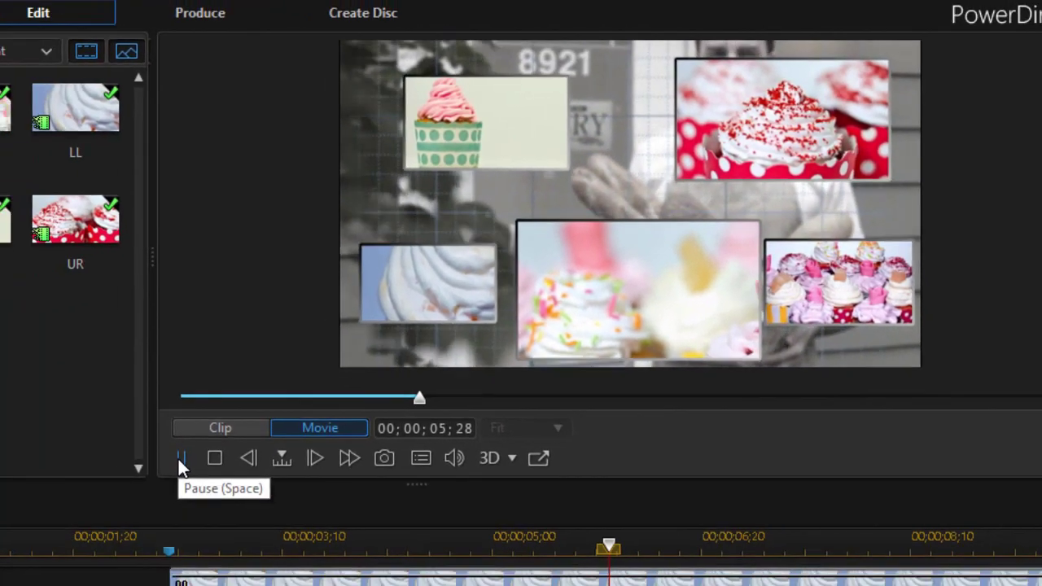
pyautogui.click(838, 310)
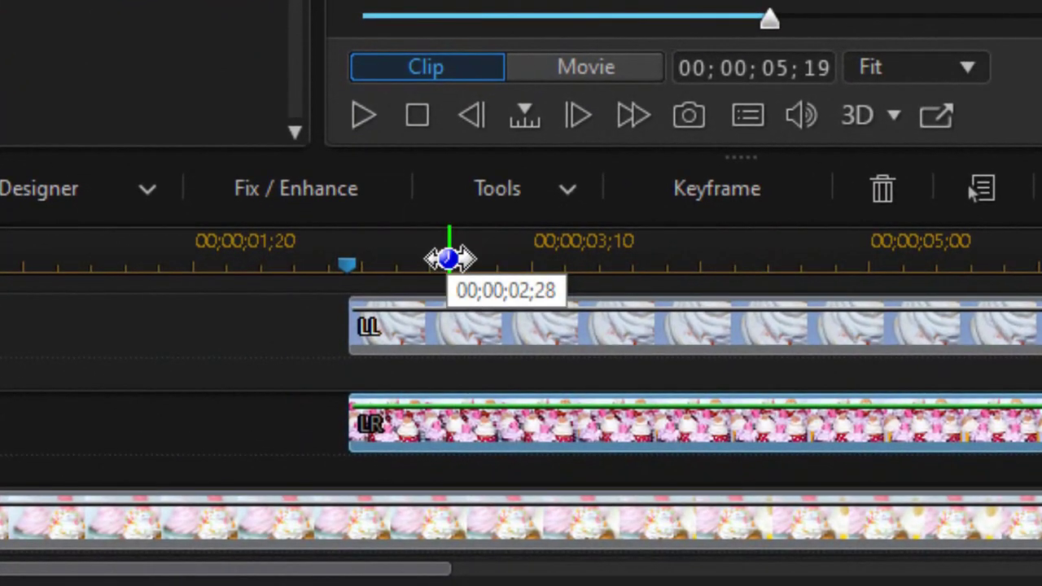
# Step: Add a timeline marker at movie time 00;00;03;03
pyautogui.click(449, 259)
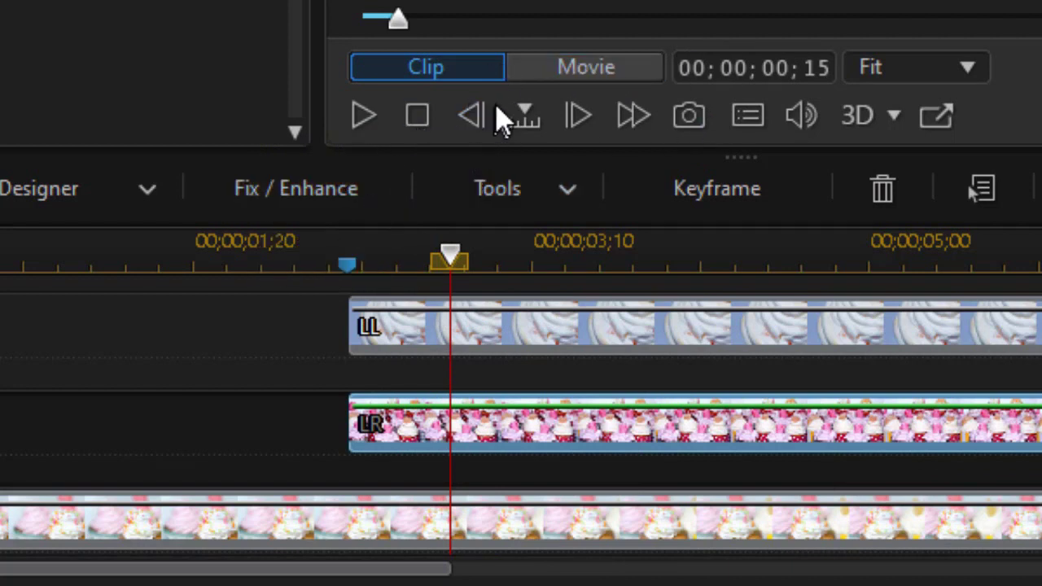
pyautogui.click(596, 66)
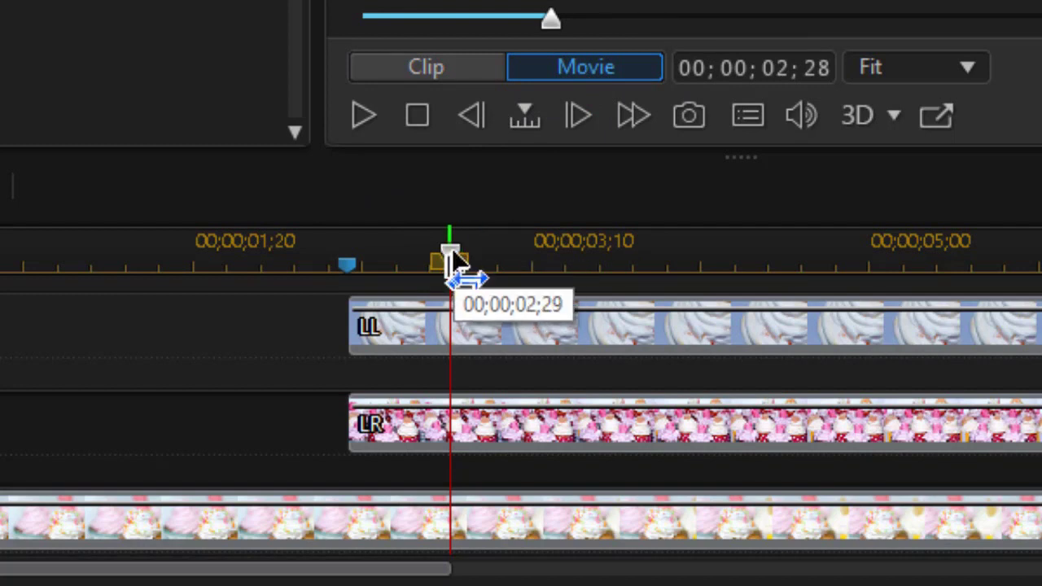
pyautogui.moveTo(453, 259); pyautogui.dragTo(489, 264)
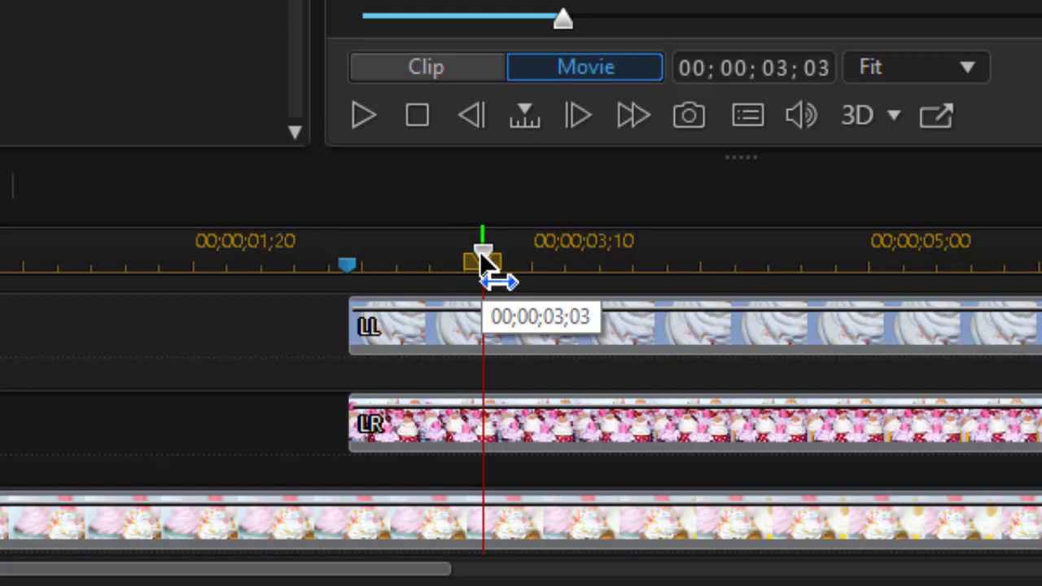
pyautogui.rightClick(482, 259)
pyautogui.click(549, 276)
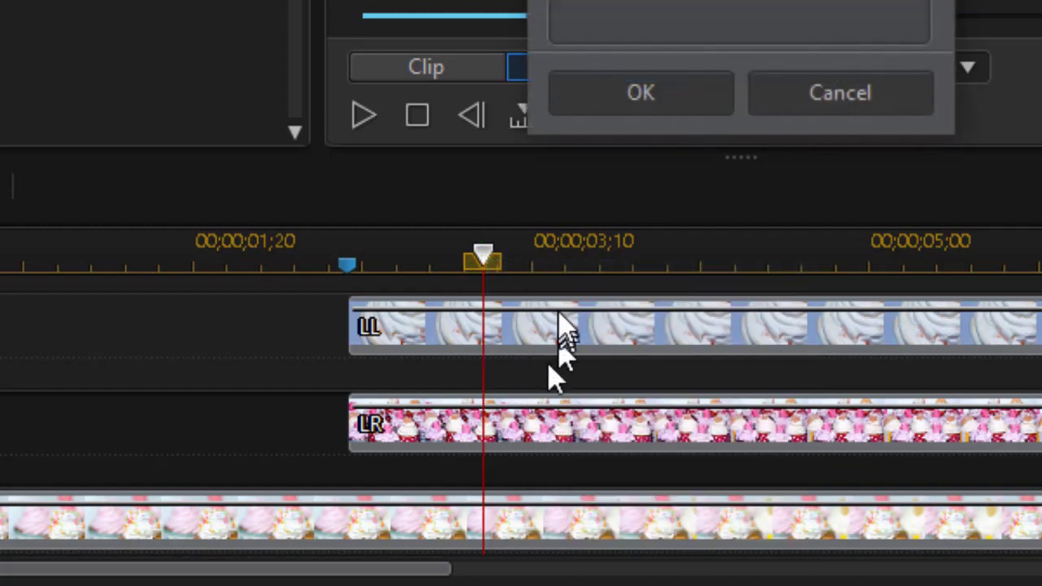
pyautogui.click(675, 99)
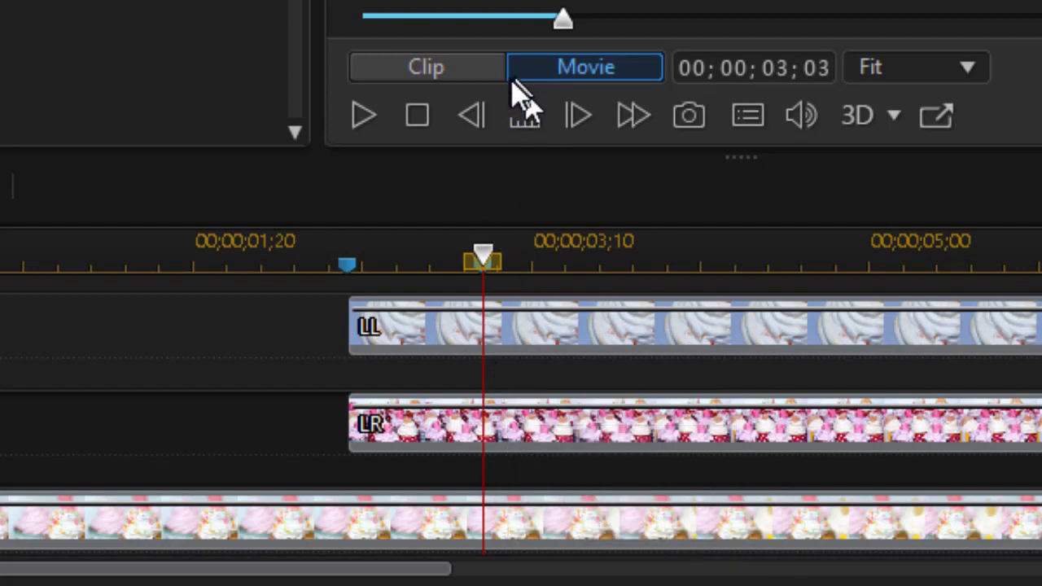
# Step: Switch the preview back to clip mode and open the LR clip's PiP Designer
pyautogui.click(464, 84)
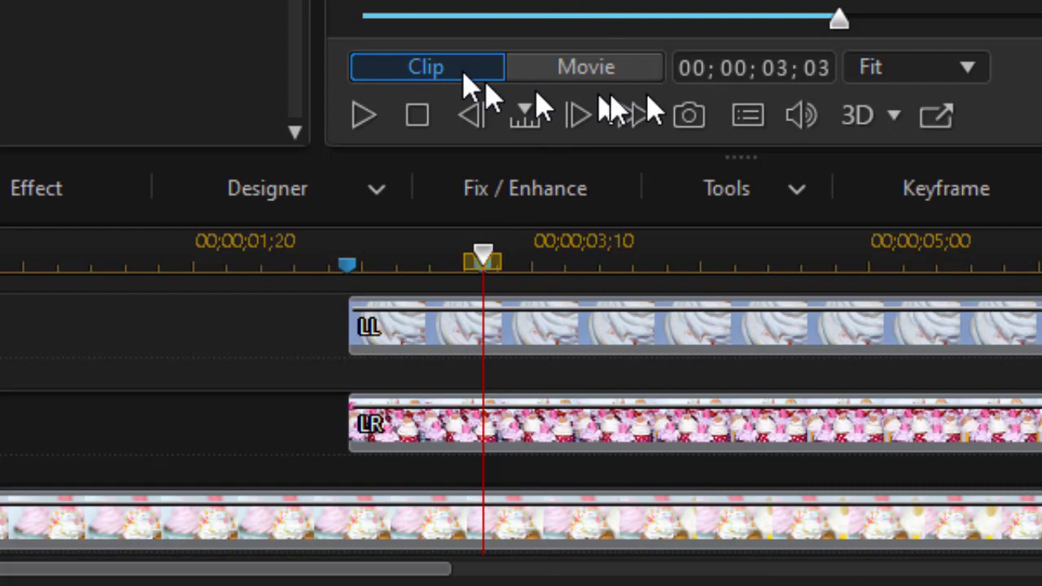
pyautogui.click(558, 421)
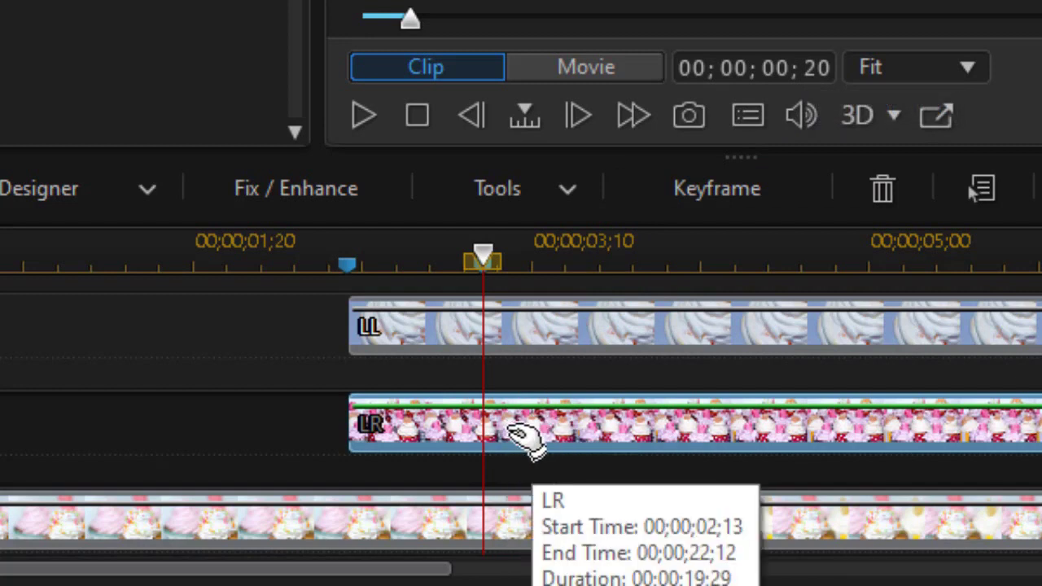
pyautogui.doubleClick(512, 446)
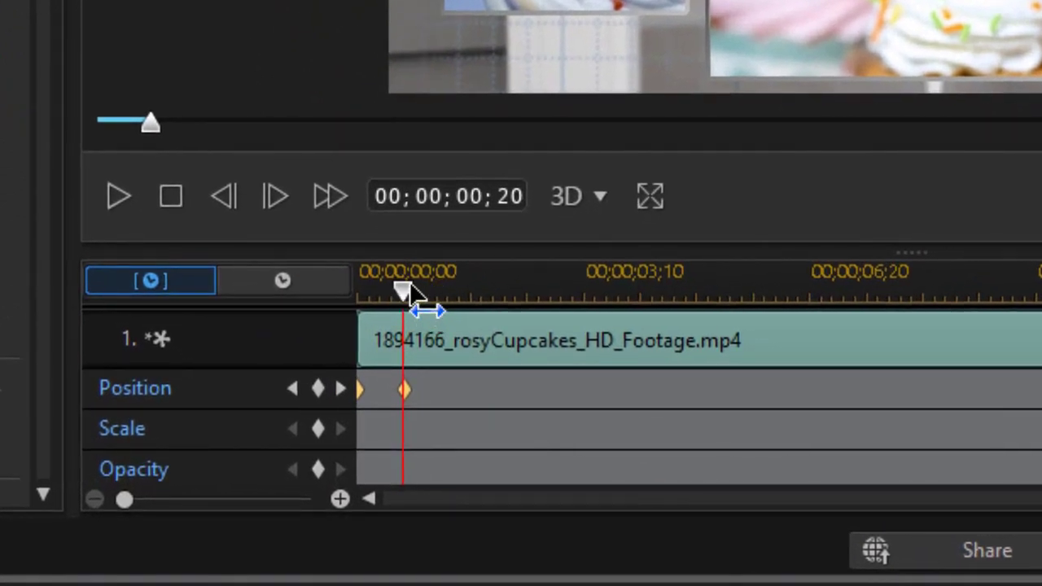
# Step: Add a Position keyframe near one second, then Scale keyframes at 00;00;00;21 and 00;00;01;01
pyautogui.moveTo(404, 293); pyautogui.dragTo(420, 348)
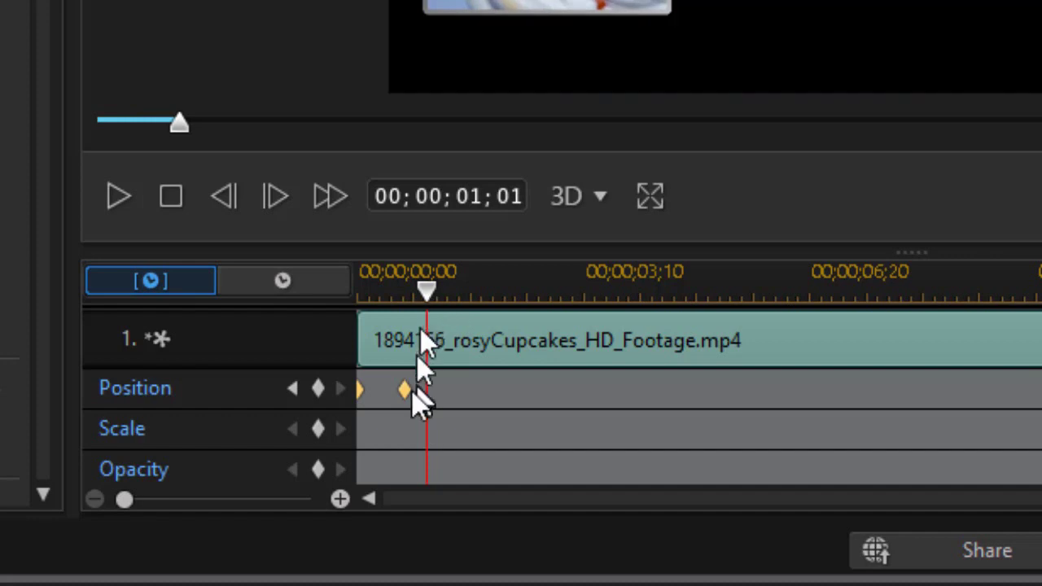
pyautogui.click(318, 387)
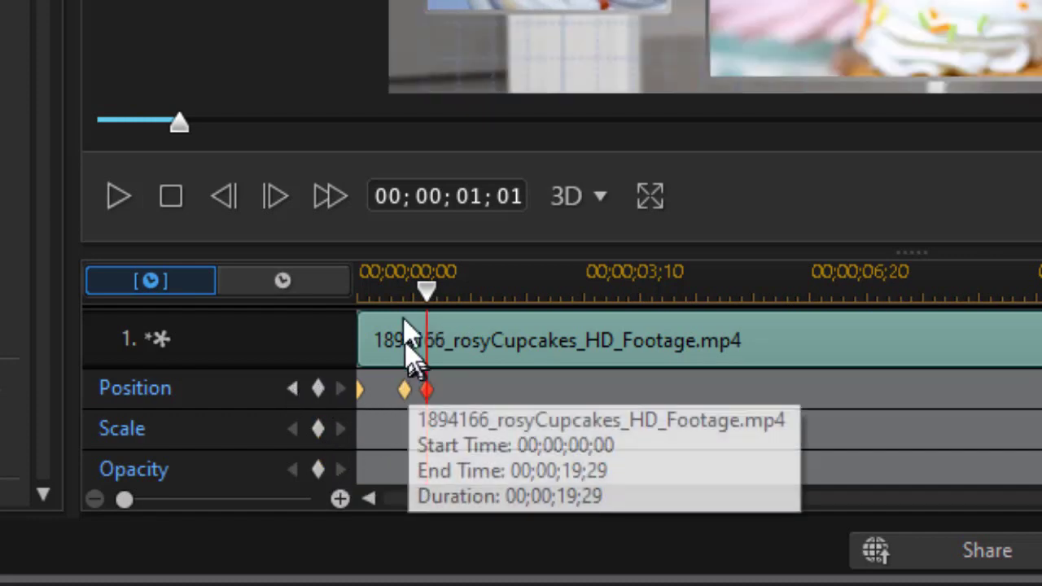
pyautogui.click(404, 391)
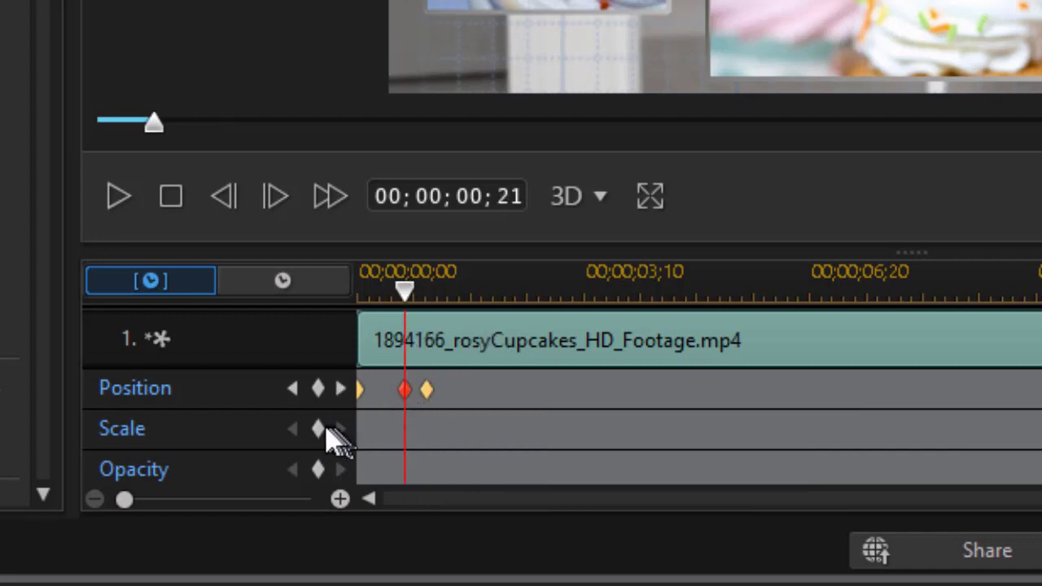
pyautogui.click(320, 427)
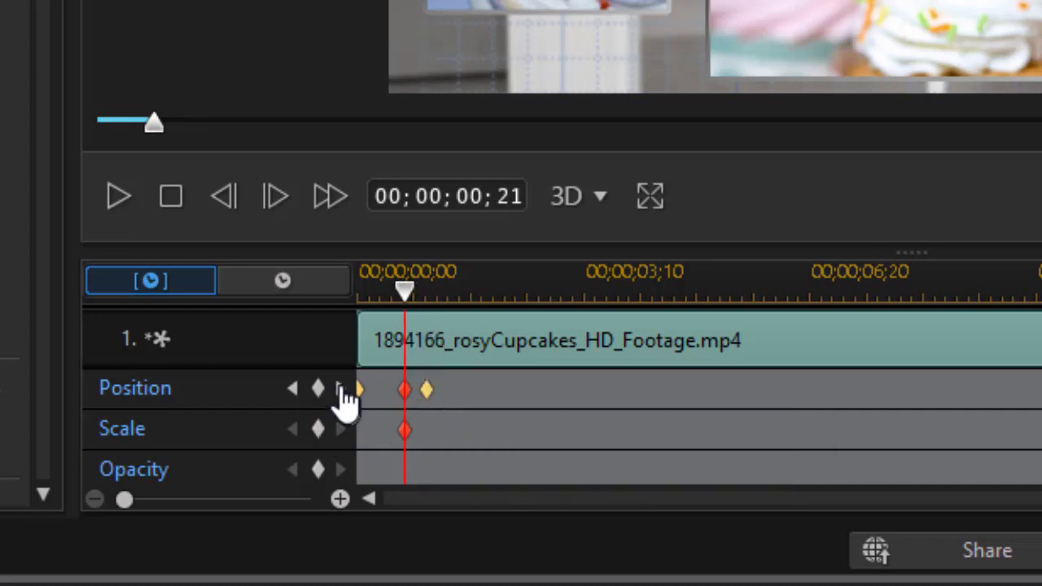
pyautogui.click(341, 389)
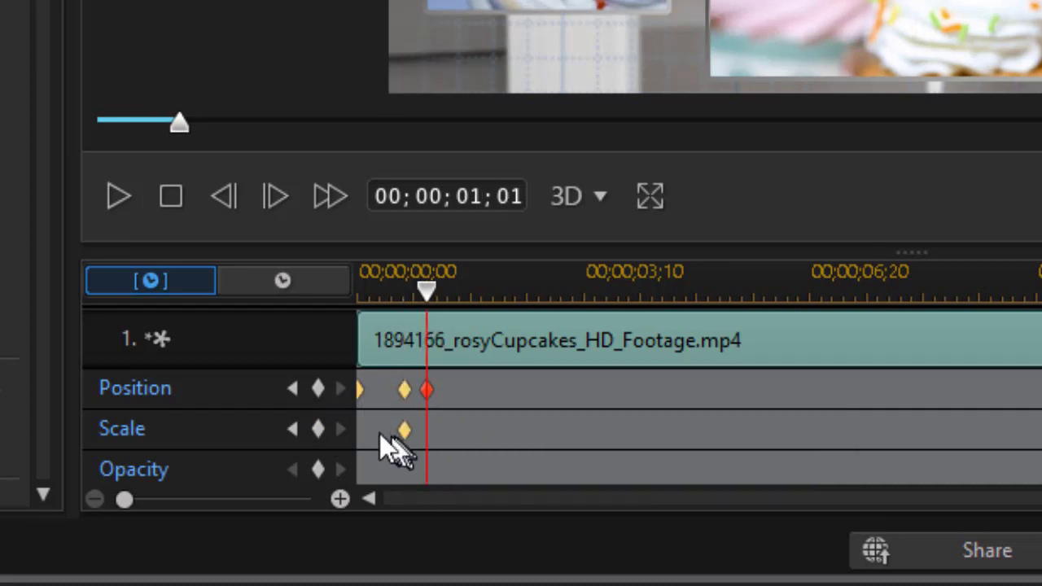
pyautogui.click(318, 429)
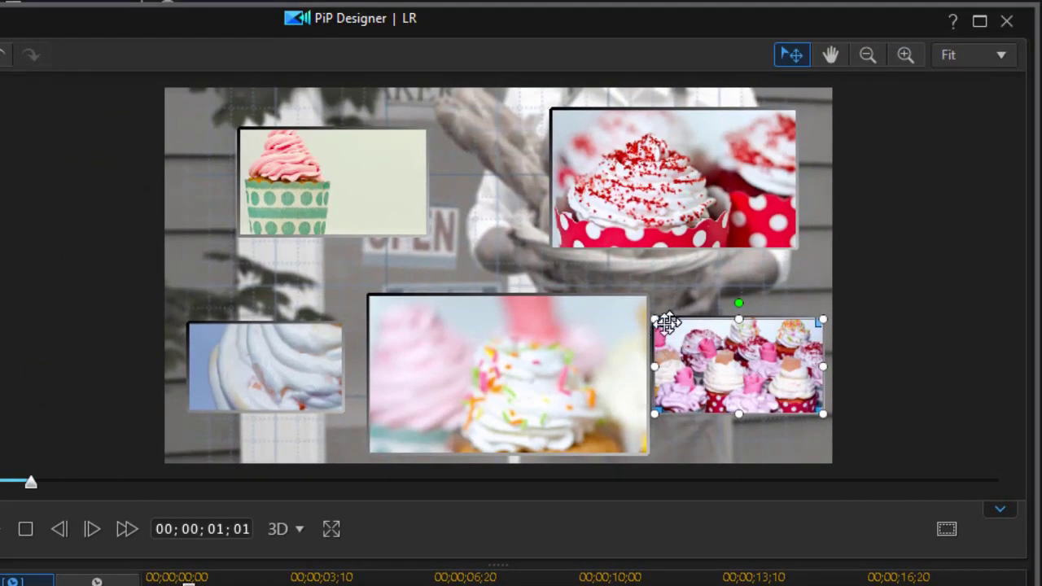
# Step: Enlarge the cupcake overlay to full frame (scale 1.000, X 0.500) at 00;00;01;01 and apply
pyautogui.moveTo(656, 319); pyautogui.dragTo(251, 139)
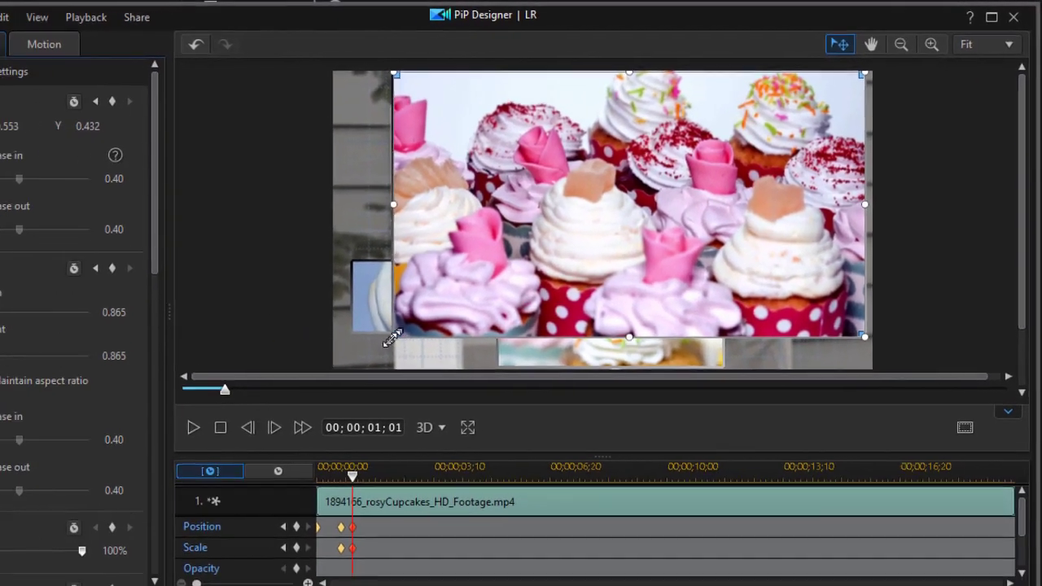
pyautogui.moveTo(247, 413); pyautogui.dragTo(179, 446)
pyautogui.moveTo(389, 337)
pyautogui.mouseDown()
pyautogui.moveTo(372, 344)
pyautogui.moveTo(382, 343)
pyautogui.mouseUp()
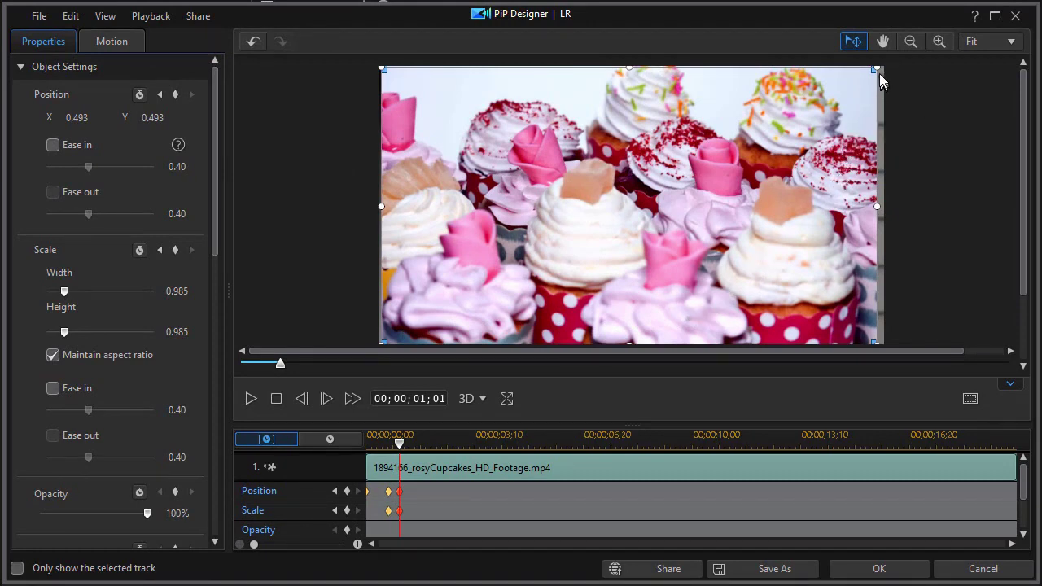
pyautogui.moveTo(876, 70); pyautogui.dragTo(884, 67)
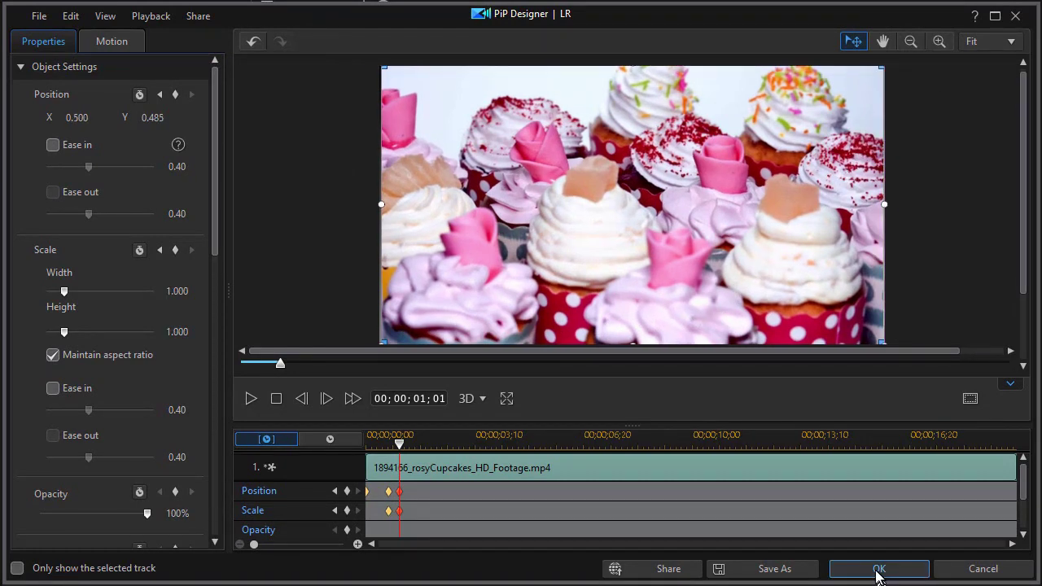
pyautogui.click(877, 573)
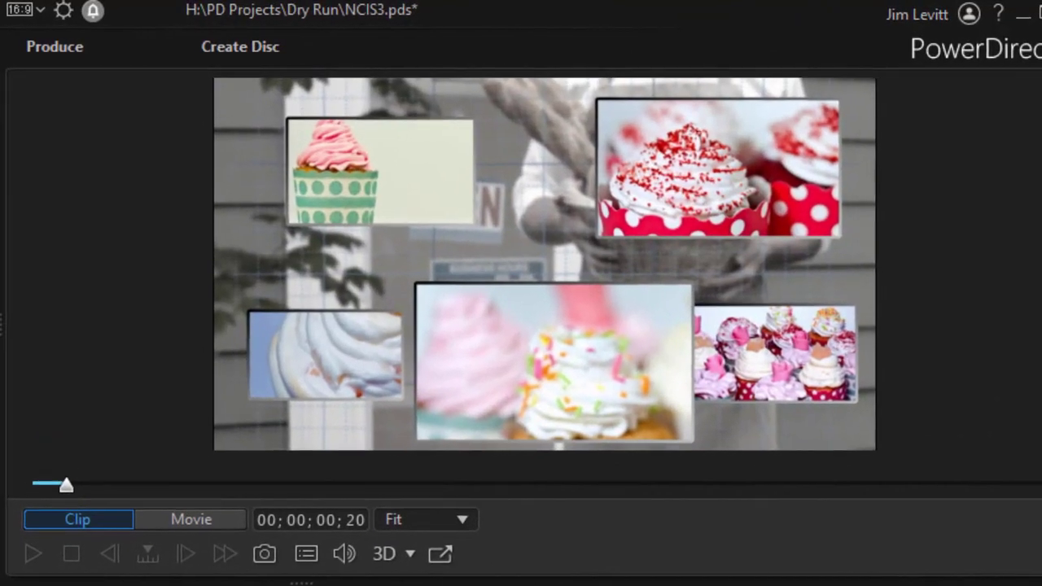
pyautogui.click(343, 364)
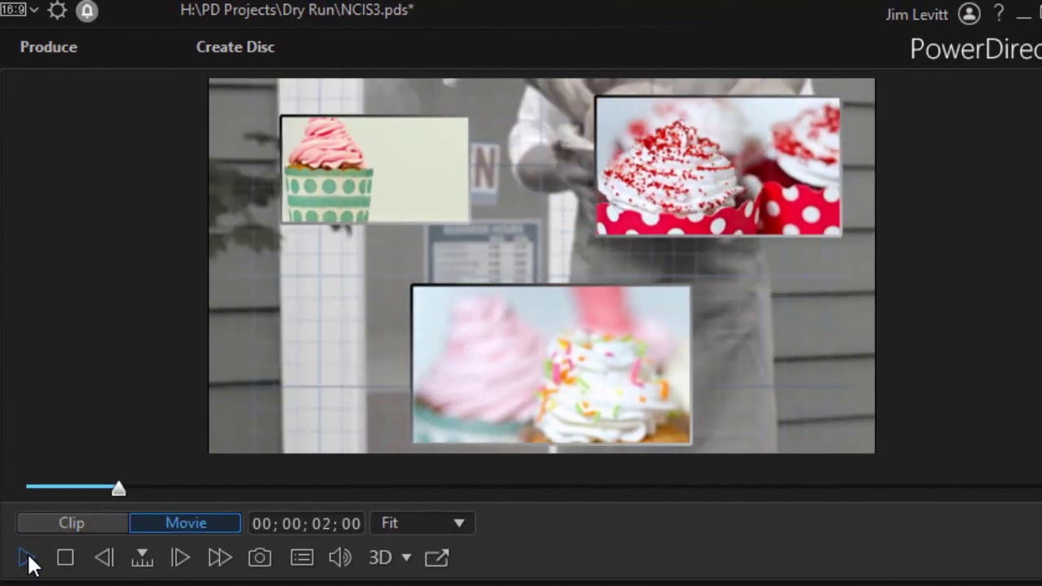
pyautogui.click(27, 558)
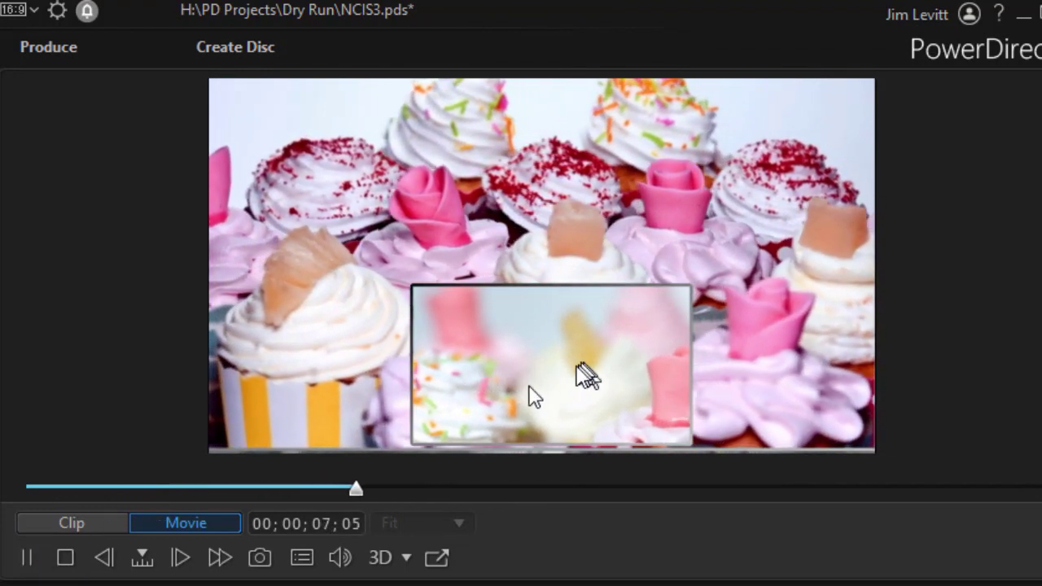
pyautogui.click(25, 560)
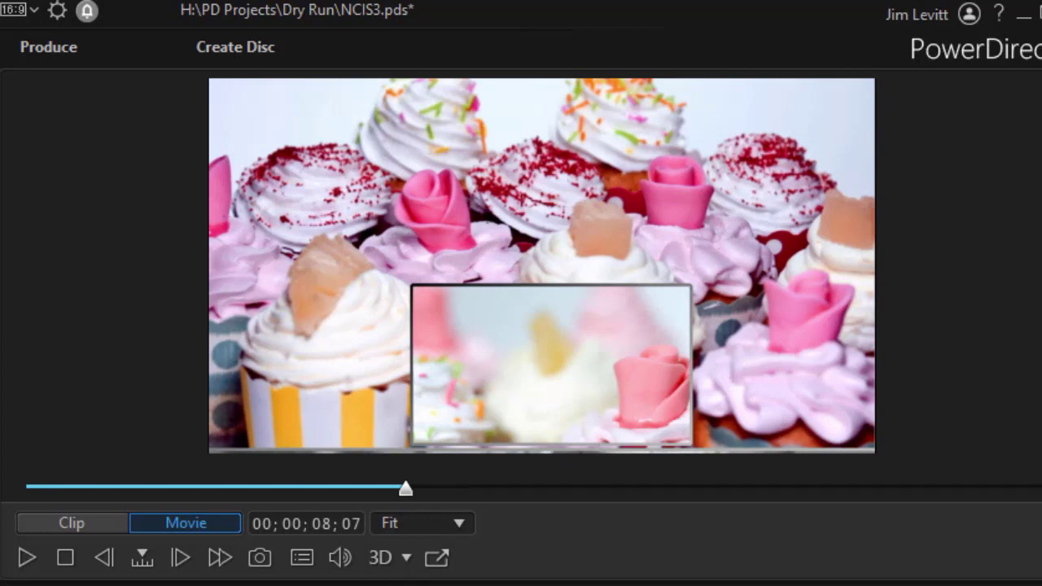
pyautogui.moveTo(299, 581); pyautogui.dragTo(302, 500)
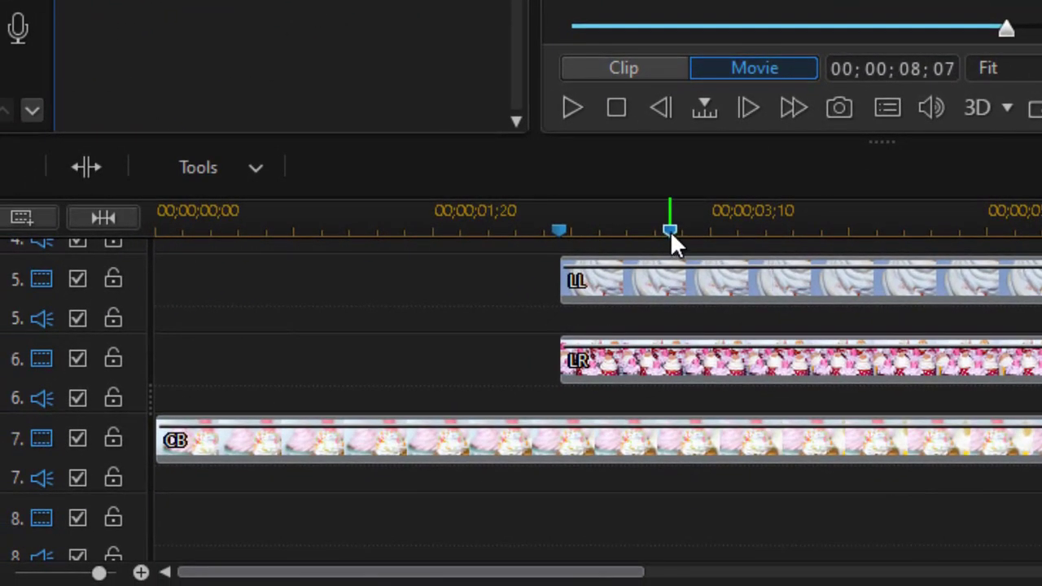
# Step: Split the LR and CB clips together at 00;00;03;03
pyautogui.click(323, 452)
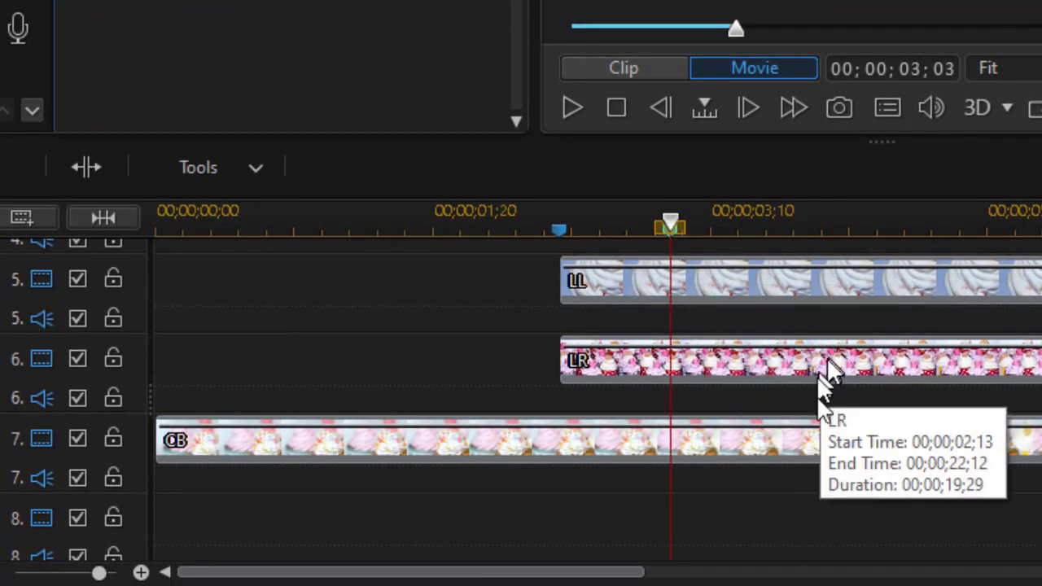
pyautogui.moveTo(800, 498); pyautogui.dragTo(975, 355)
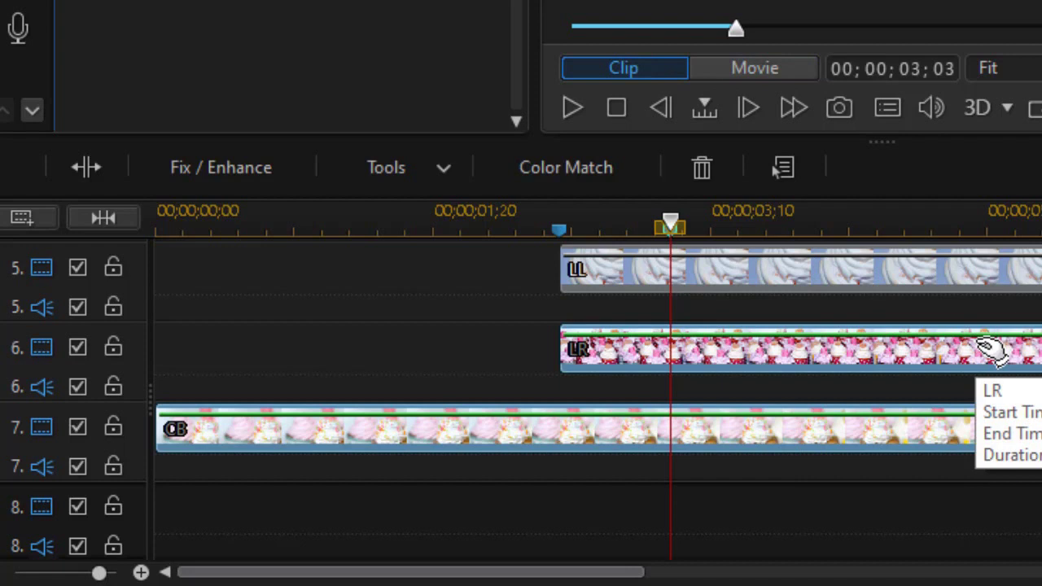
pyautogui.hotkey('ctrl', 't')
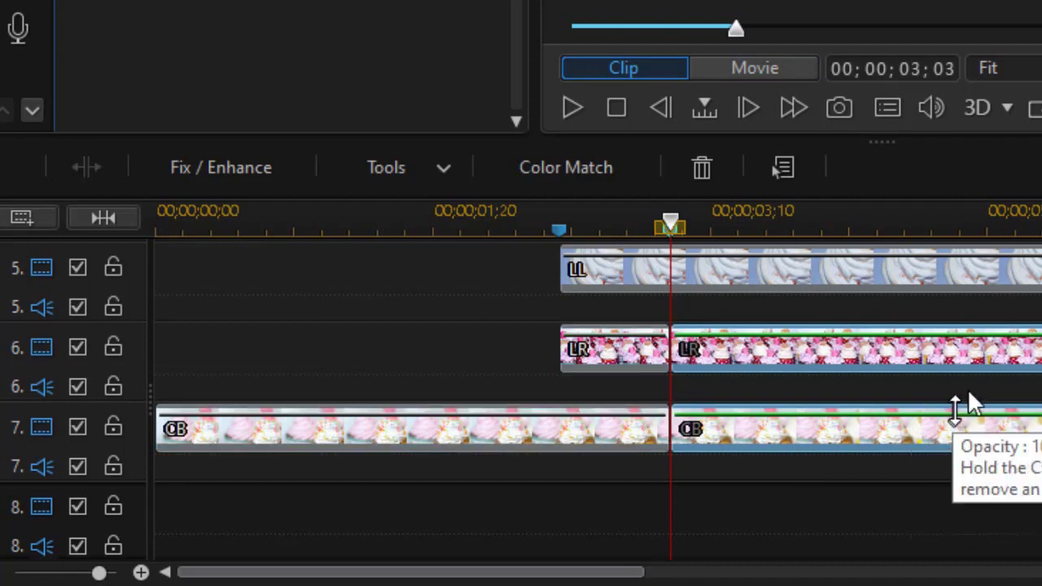
# Step: Swap the later pieces so CB sits on track 6 above LR on track 7
pyautogui.moveTo(1011, 353); pyautogui.dragTo(966, 447)
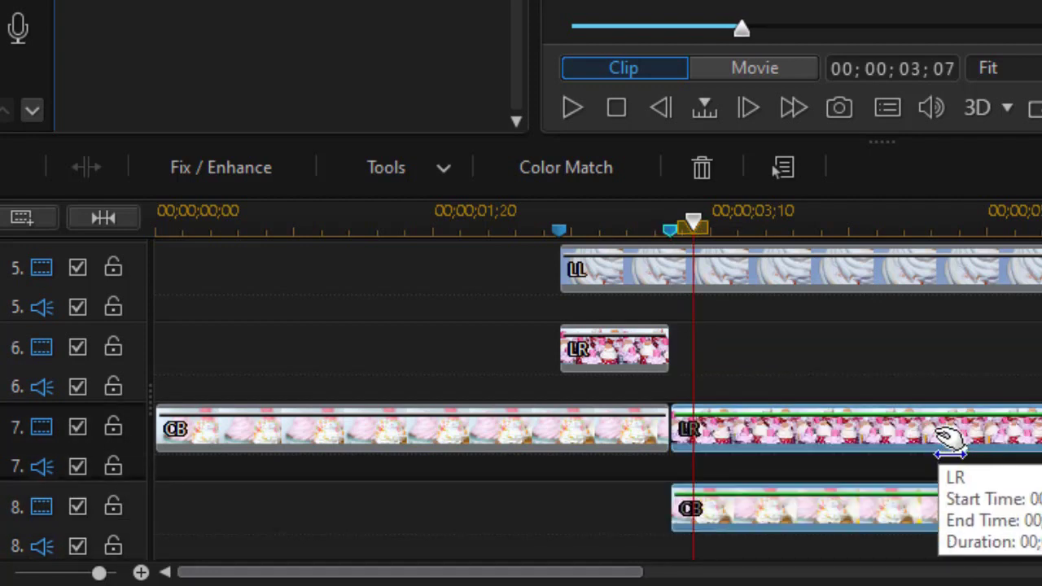
pyautogui.click(949, 440)
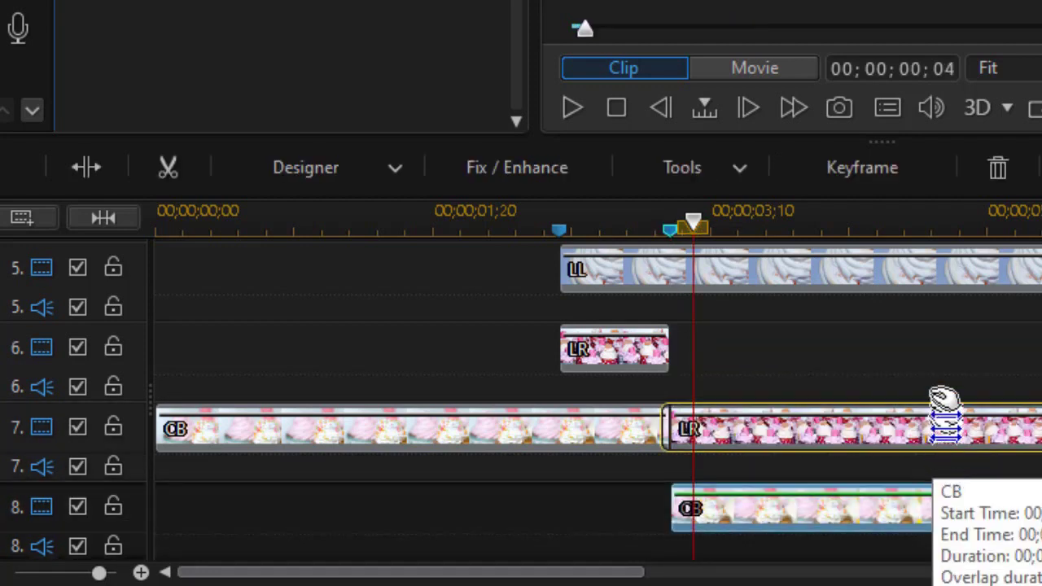
pyautogui.moveTo(944, 400); pyautogui.dragTo(936, 373)
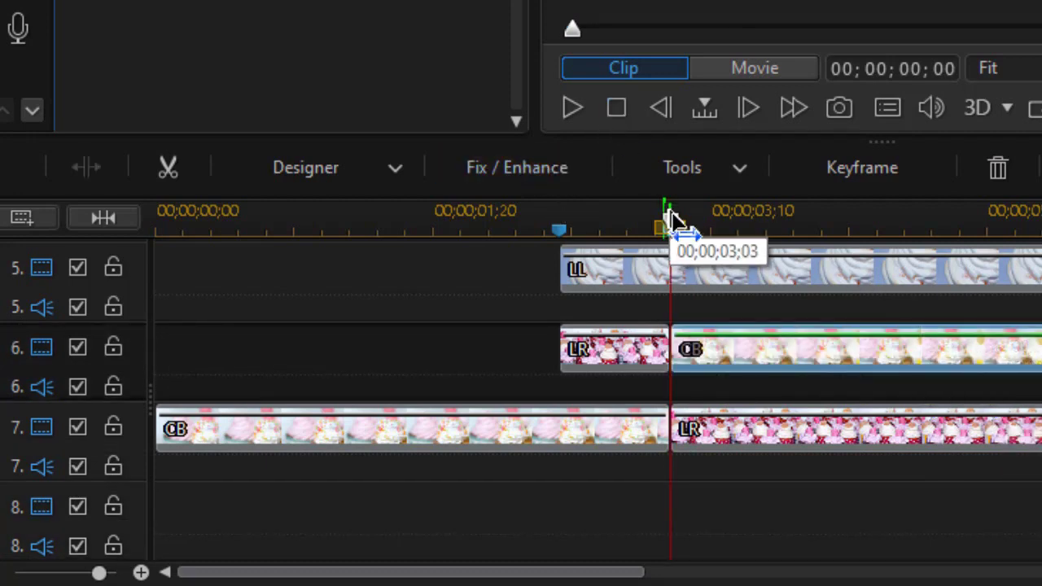
pyautogui.click(670, 226)
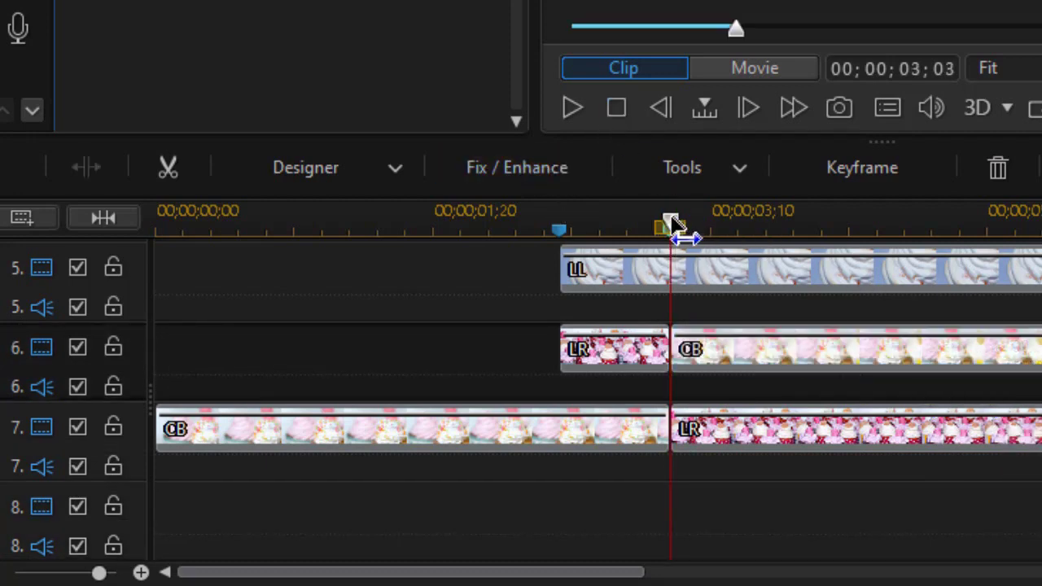
pyautogui.moveTo(669, 226); pyautogui.dragTo(512, 228)
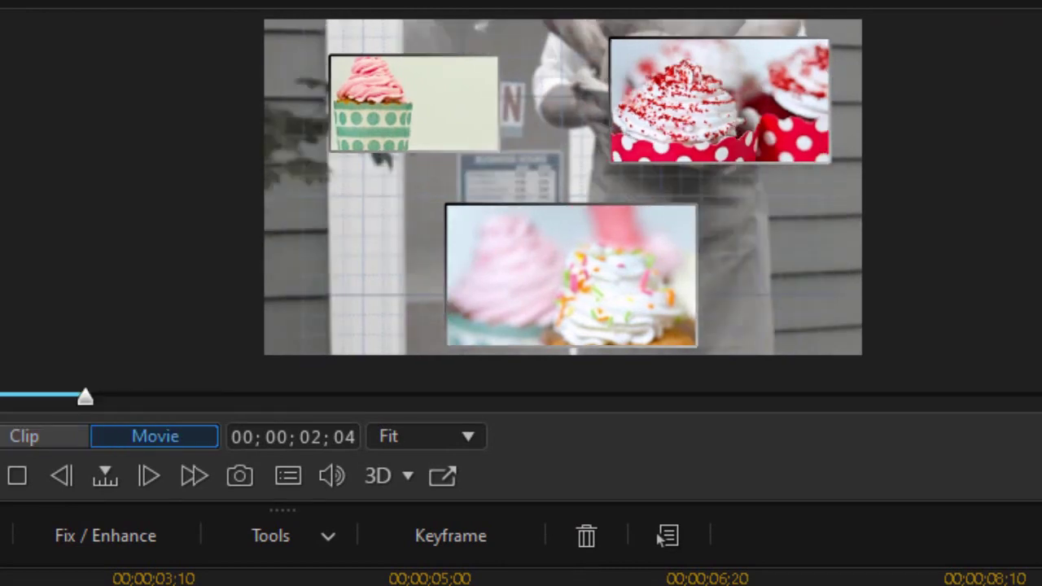
pyautogui.press('space')
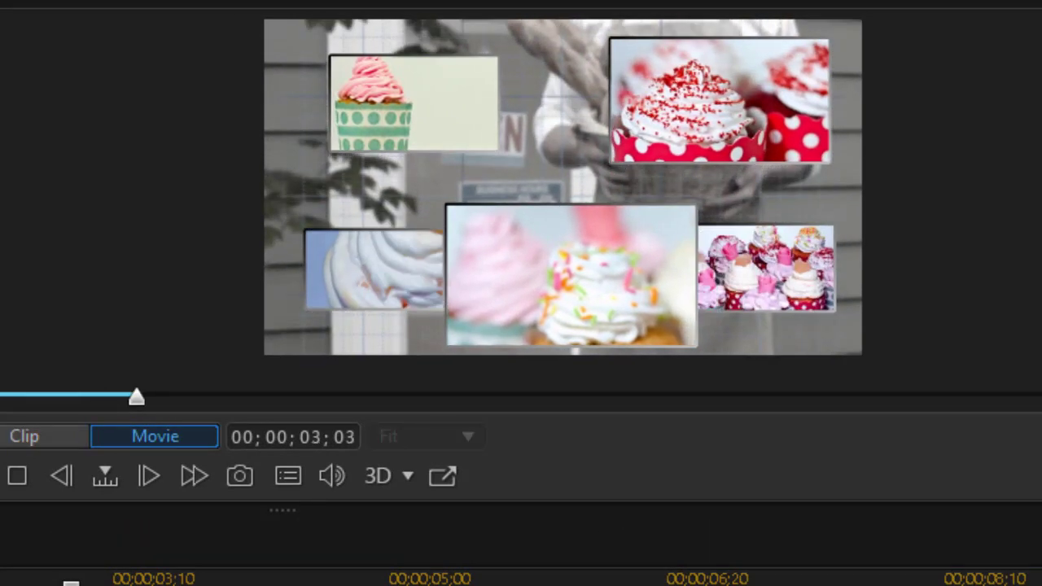